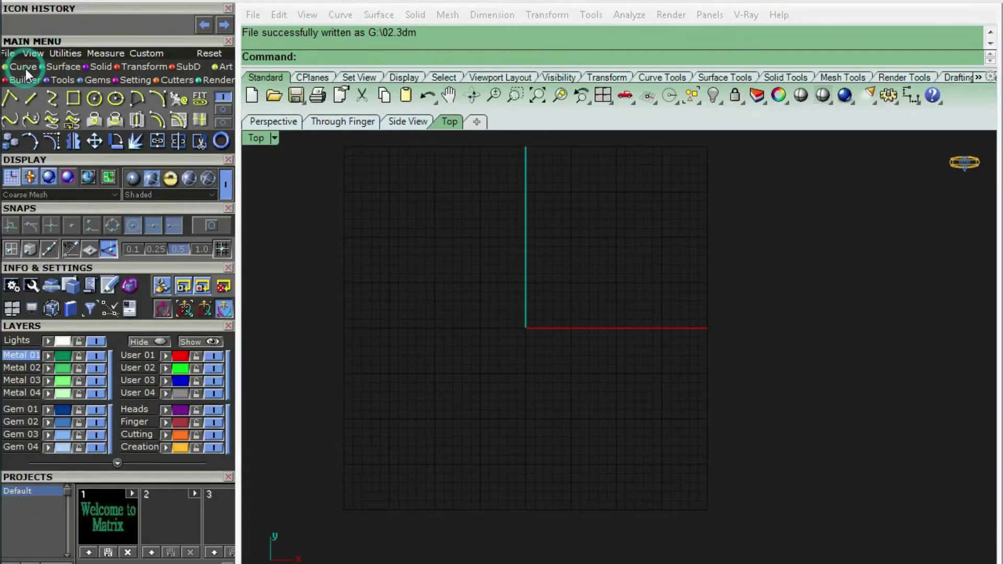
# Draw a square, move its corner to the origin, and rotate it 45° into a diamond
pyautogui.click(73, 97)
pyautogui.click(468, 283)
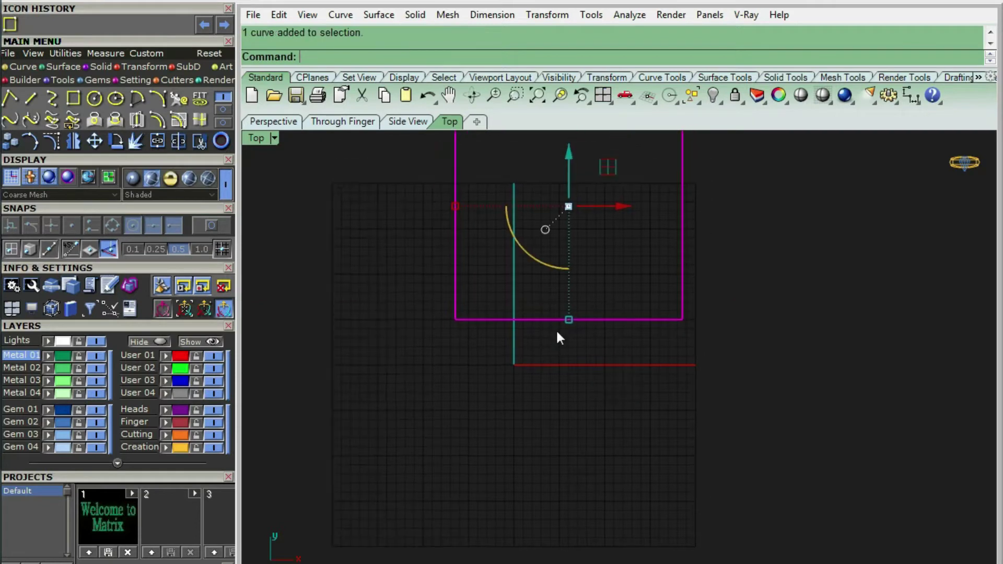
pyautogui.click(568, 207)
pyautogui.write('0')
pyautogui.press('Return')
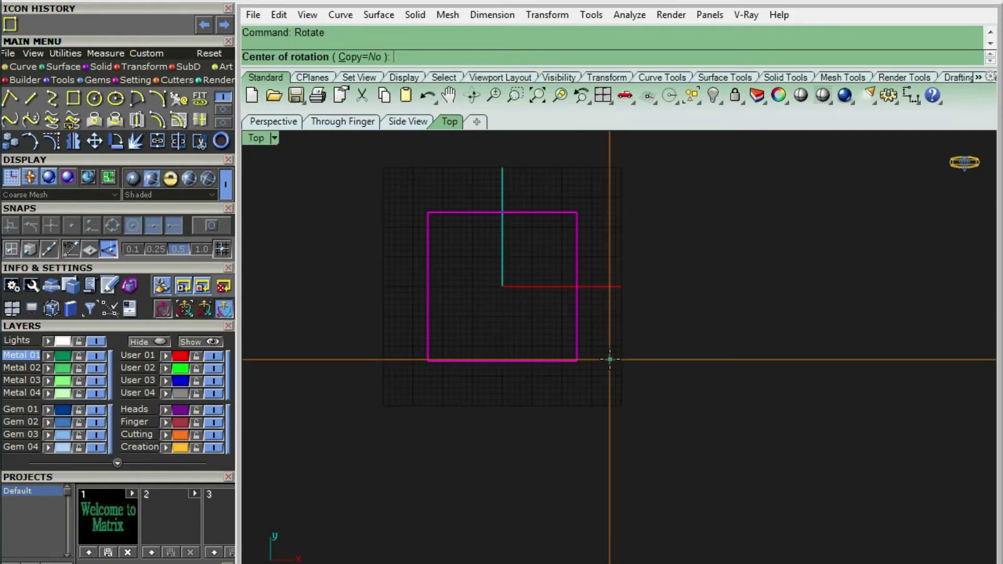
pyautogui.write('0')
pyautogui.press('Return')
pyautogui.rightClick(657, 461)
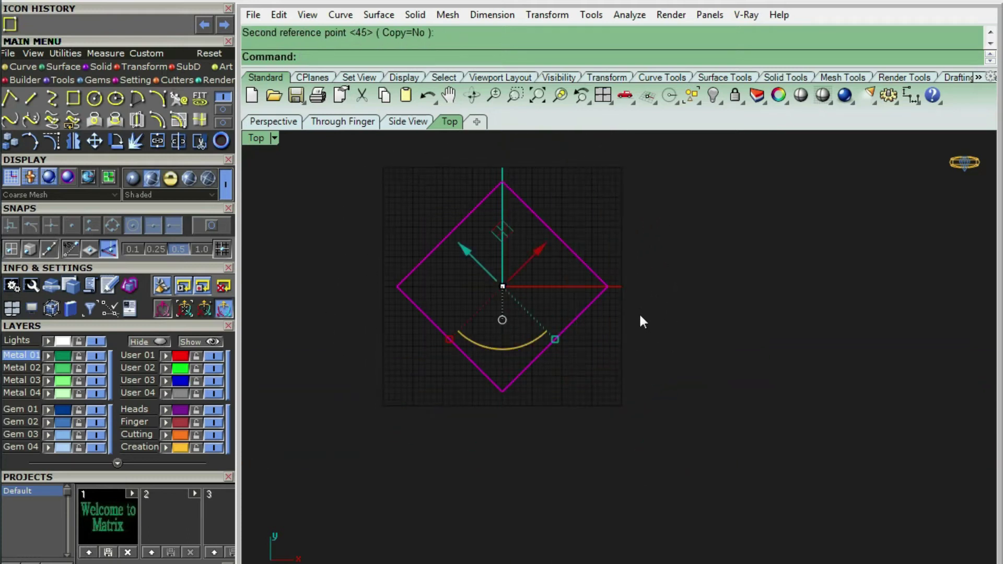
# Rebuild the diamond's upper-right edge and select its two middle control points
pyautogui.click(528, 313)
pyautogui.write('rebuild')
pyautogui.press('Return')
pyautogui.press('Return')
pyautogui.press('F10')
pyautogui.moveTo(460, 417); pyautogui.dragTo(570, 264)
pyautogui.scroll(3, 570, 264)
pyautogui.write('move')
# Mirror the curved edge twice and join the four curves into one star outline
pyautogui.press('Return')
# Pull the edge's middle points inward to curve it, and delete the other straight edges
pyautogui.click(688, 259)
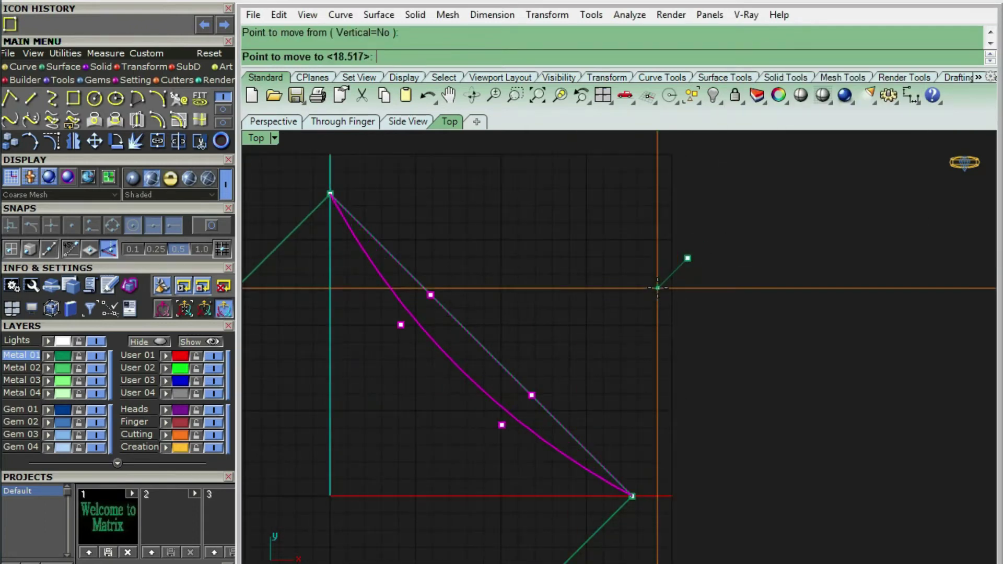
pyautogui.click(653, 293)
pyautogui.scroll(-2, 575, 258)
pyautogui.scroll(-4, 466, 403)
pyautogui.press('Delete')
pyautogui.moveTo(672, 224); pyautogui.dragTo(547, 357)
pyautogui.press('Return')
pyautogui.keyDown('shift'); pyautogui.click(460, 299); pyautogui.keyUp('shift')
pyautogui.press('Return')
pyautogui.moveTo(674, 422); pyautogui.dragTo(297, 222)
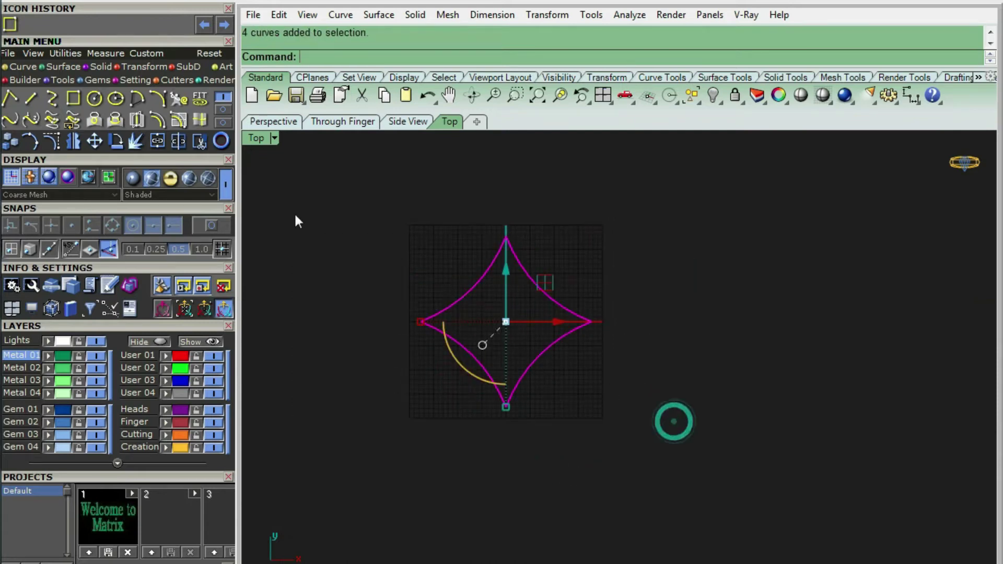
pyautogui.hotkey('ctrl', 'j')
# Fillet the star's points and spread its side points outward to widen the star
pyautogui.scroll(2, 502, 224)
pyautogui.click(485, 220)
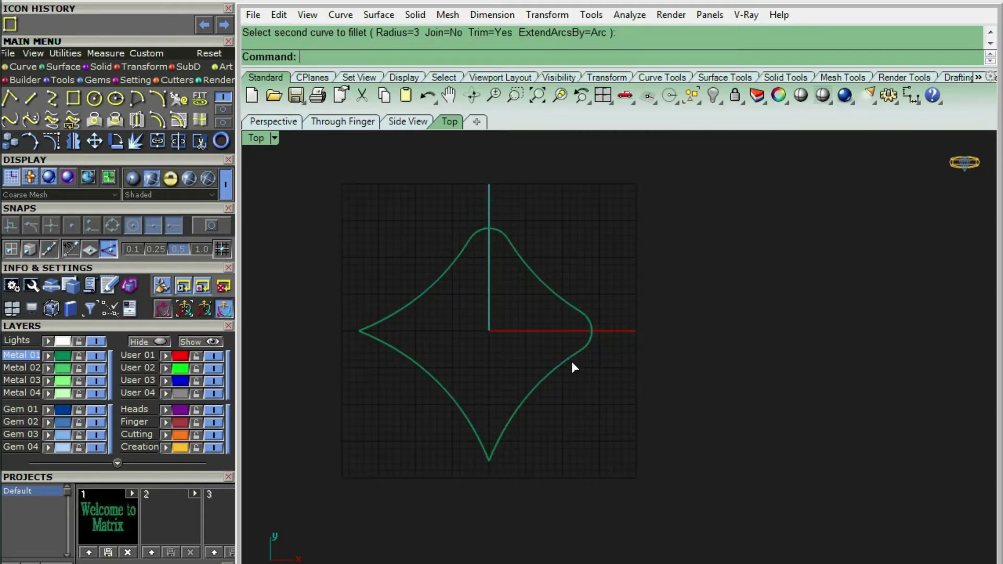
pyautogui.press('Escape')
pyautogui.press('F10')
pyautogui.scroll(2, 460, 332)
pyautogui.moveTo(362, 191); pyautogui.dragTo(481, 305)
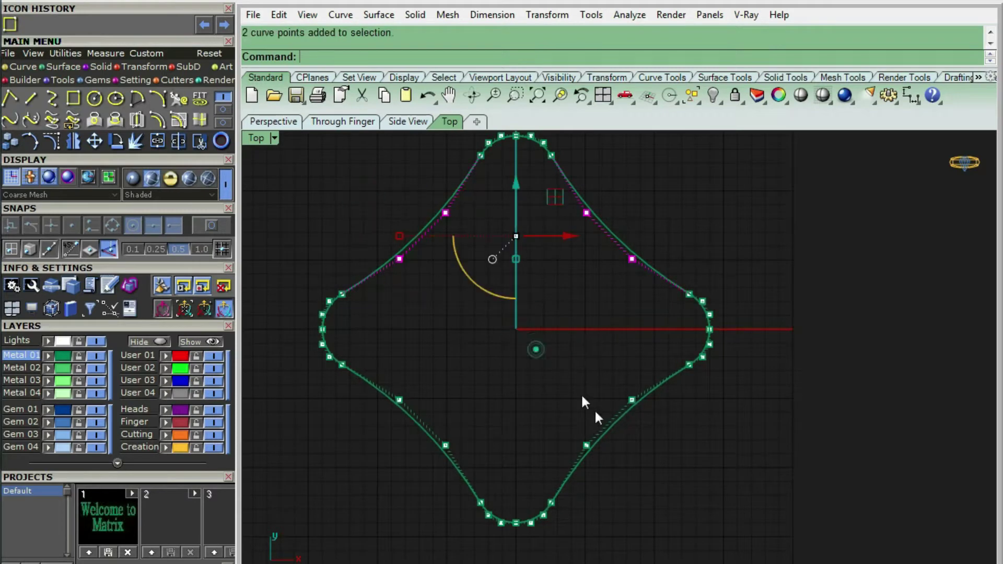
pyautogui.scroll(2, 457, 330)
pyautogui.moveTo(372, 329); pyautogui.dragTo(378, 337)
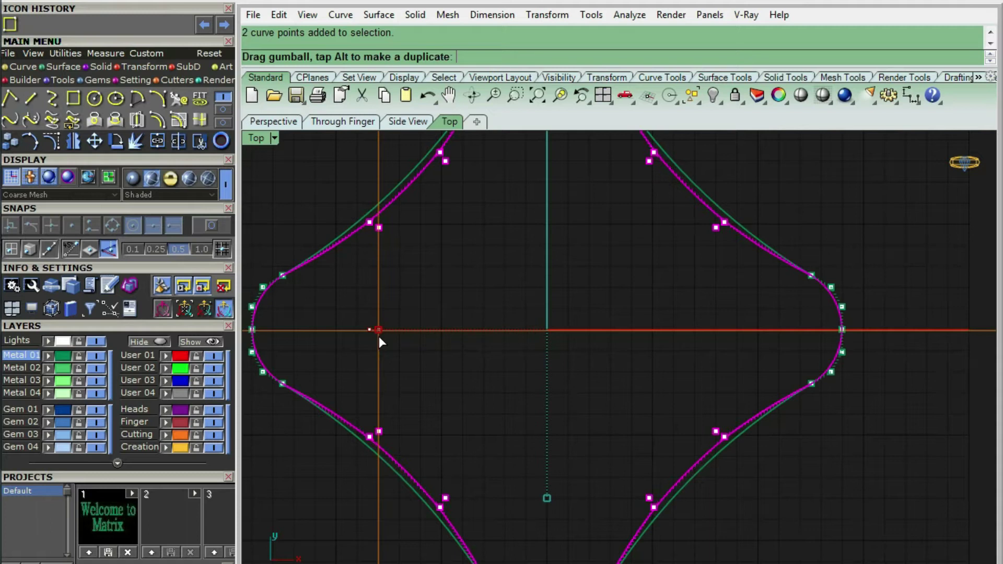
pyautogui.scroll(-3, 507, 312)
pyautogui.press('F11')
# Offset the star outline outward by 1
pyautogui.write('Side to offset')
pyautogui.press('Return')
pyautogui.scroll(3, 481, 274)
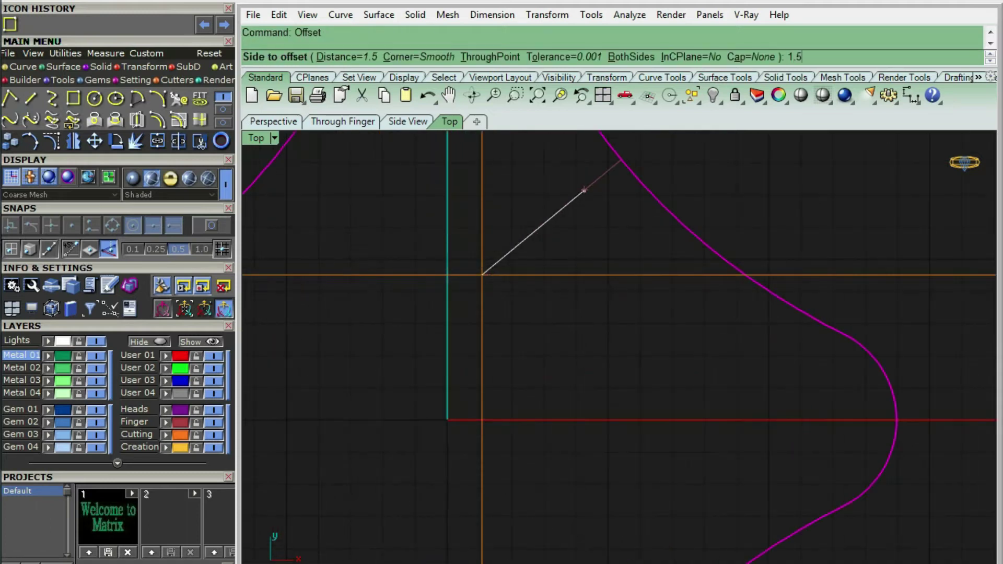
pyautogui.press('Return')
pyautogui.scroll(-3, 482, 275)
pyautogui.hotkey('ctrl', 'z')
pyautogui.press('Return')
pyautogui.scroll(3, 513, 298)
pyautogui.write('1')
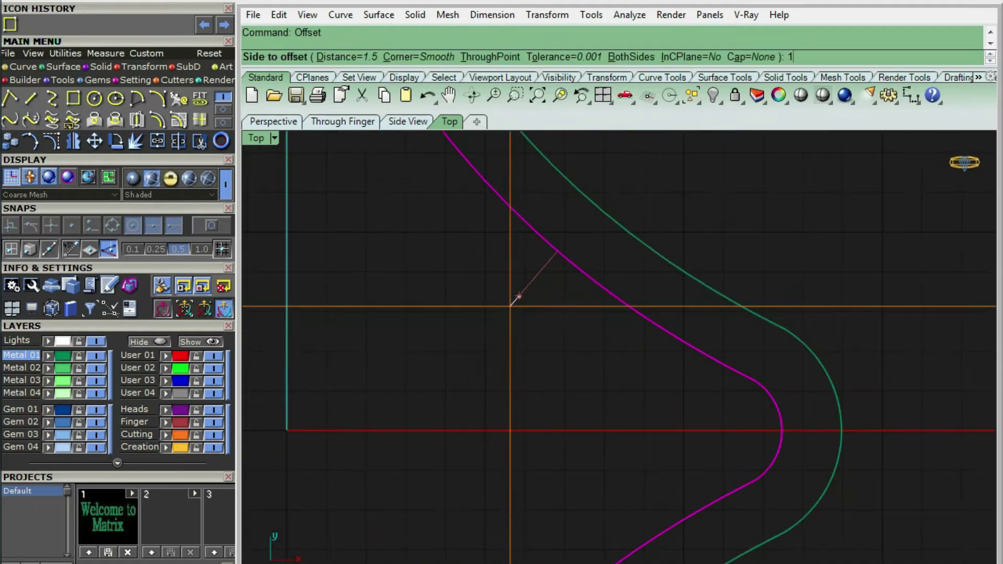
pyautogui.click(510, 303)
pyautogui.scroll(-3, 510, 303)
# Fillet the sharp corners of the offset outline and the inner curve
pyautogui.write('fillet')
pyautogui.press('Return')
pyautogui.scroll(-2, 577, 315)
pyautogui.scroll(5, 522, 349)
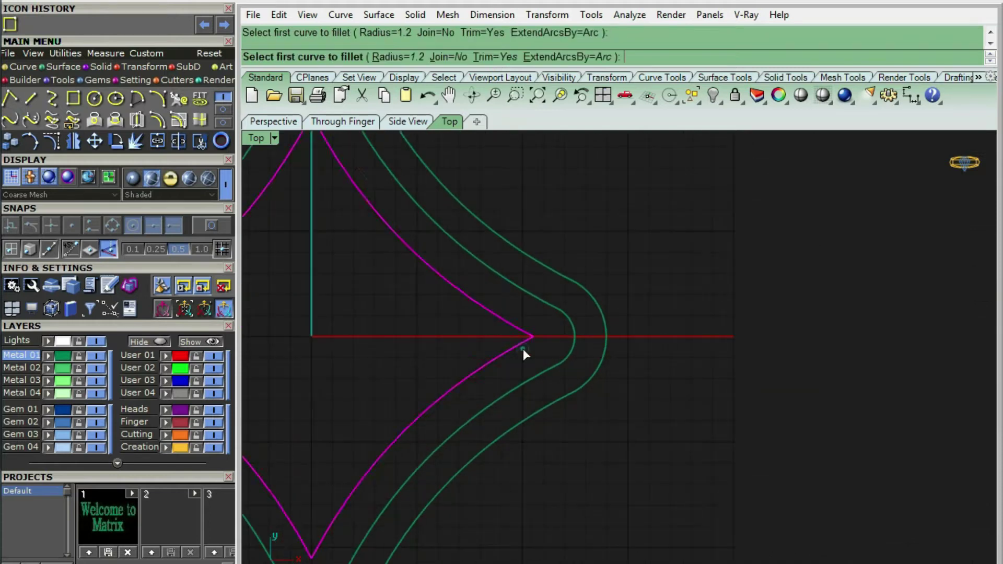
pyautogui.click(523, 346)
pyautogui.scroll(-3, 523, 346)
pyautogui.press('Return')
pyautogui.click(371, 324)
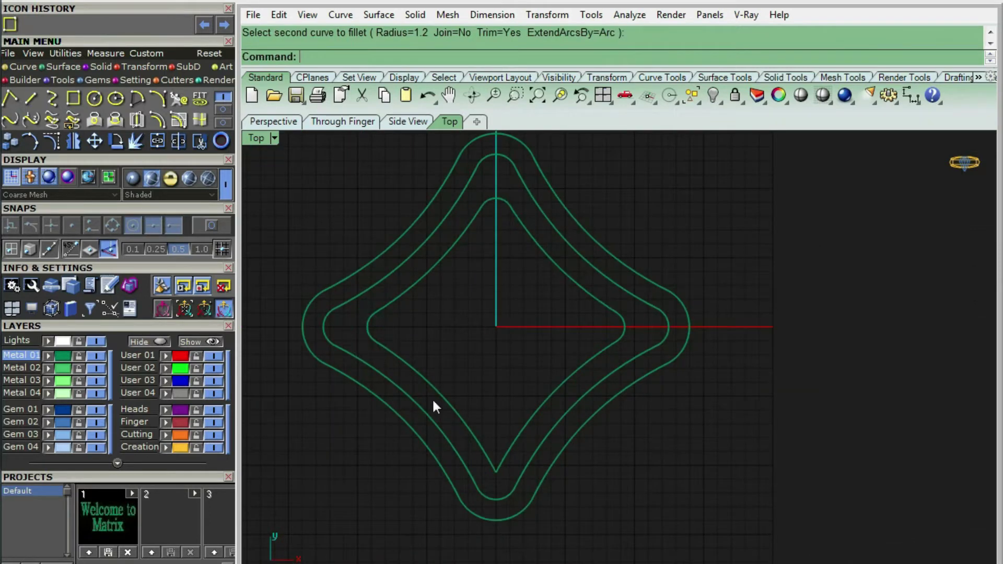
pyautogui.click(506, 461)
# Offset the inner outline inward by 1 to create the innermost curve
pyautogui.write('offset')
pyautogui.press('Return')
pyautogui.click(559, 397)
pyautogui.scroll(5, 545, 321)
pyautogui.write('1')
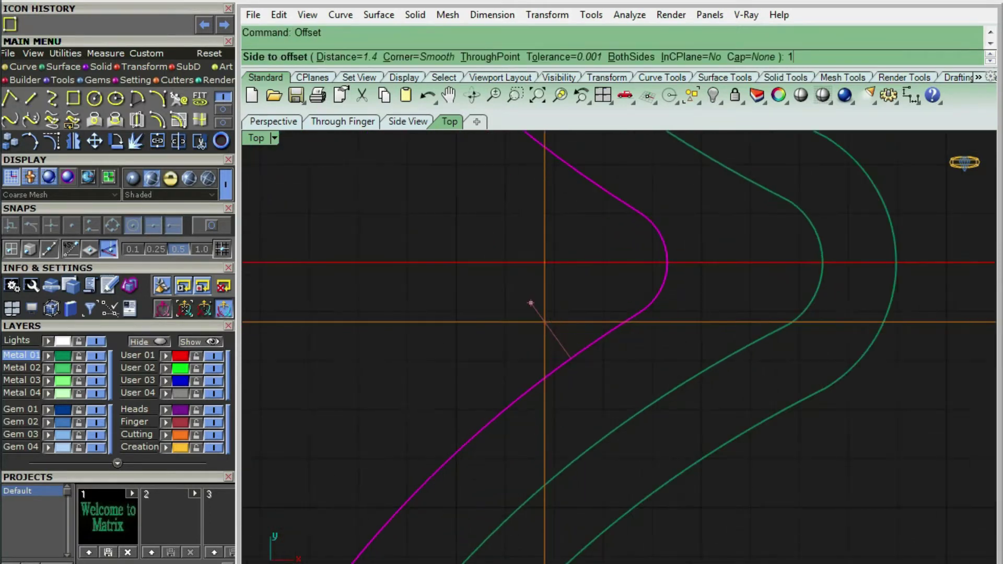
pyautogui.click(545, 321)
pyautogui.scroll(-5, 545, 322)
# Fillet the innermost curve's sharp corners and select all four outlines
pyautogui.write('fillet')
pyautogui.press('Return')
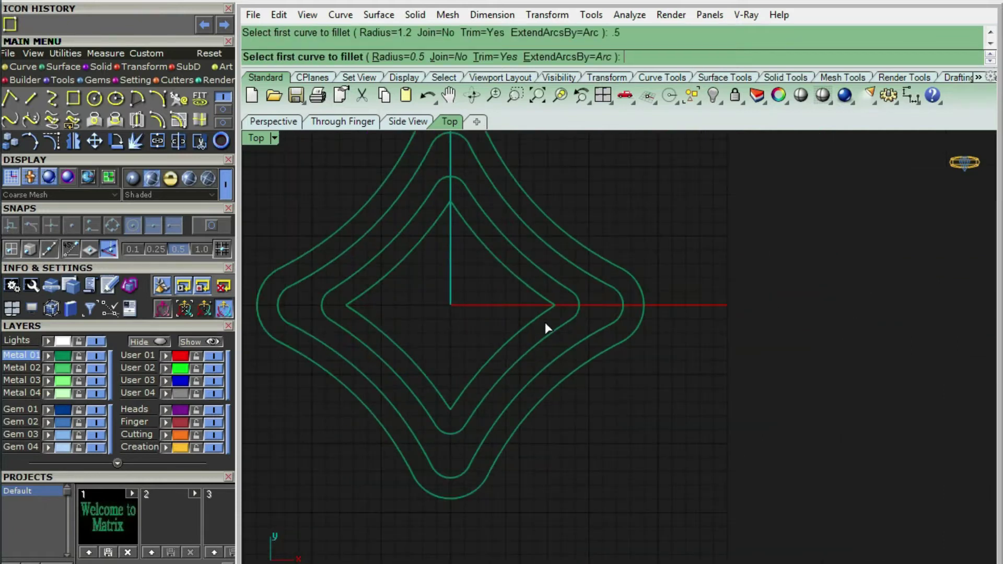
pyautogui.scroll(5, 545, 322)
pyautogui.click(553, 277)
pyautogui.scroll(-5, 523, 290)
pyautogui.press('Return')
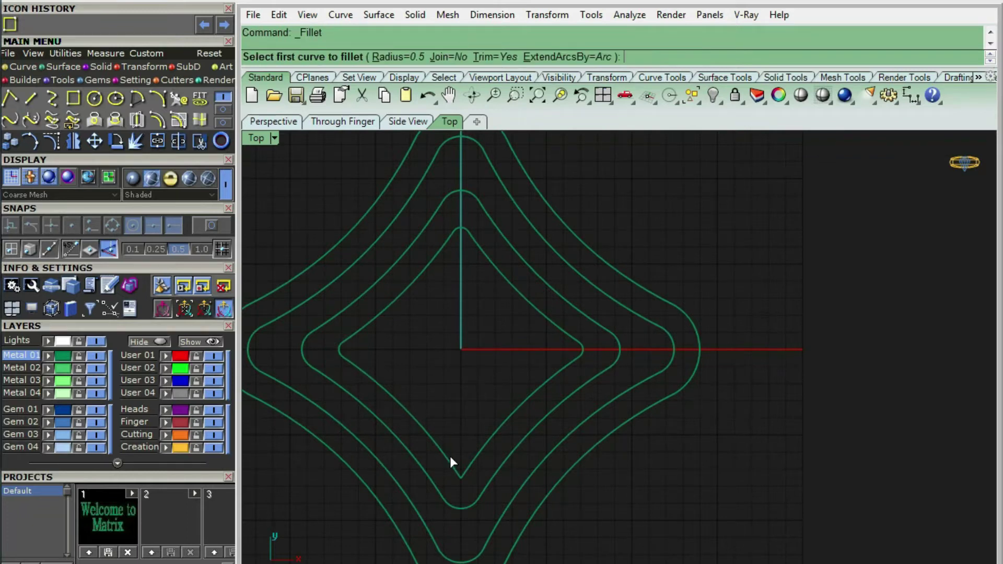
pyautogui.click(479, 454)
pyautogui.scroll(-5, 512, 353)
pyautogui.hotkey('ctrl', 'a')
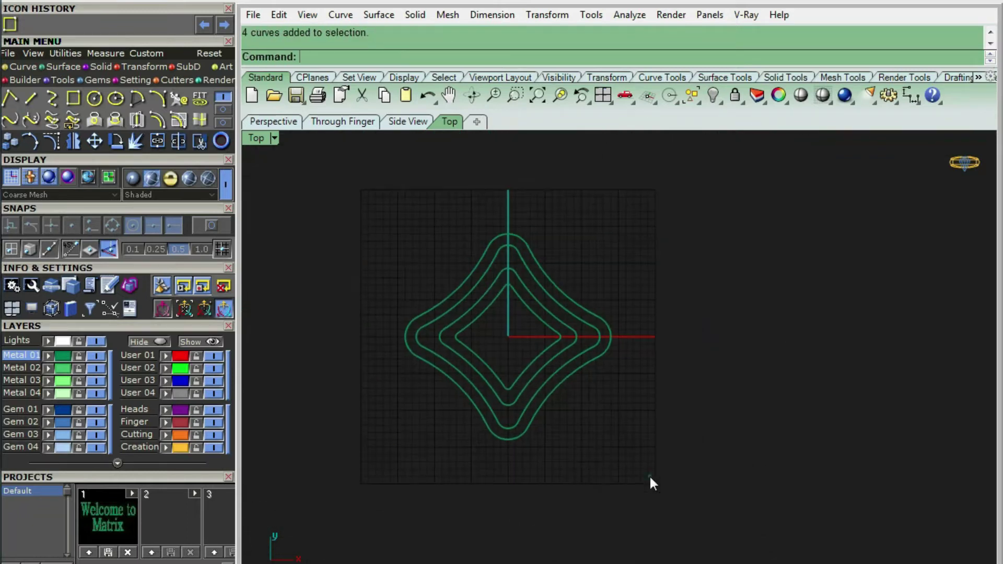
pyautogui.hotkey('ctrl', 'F4')
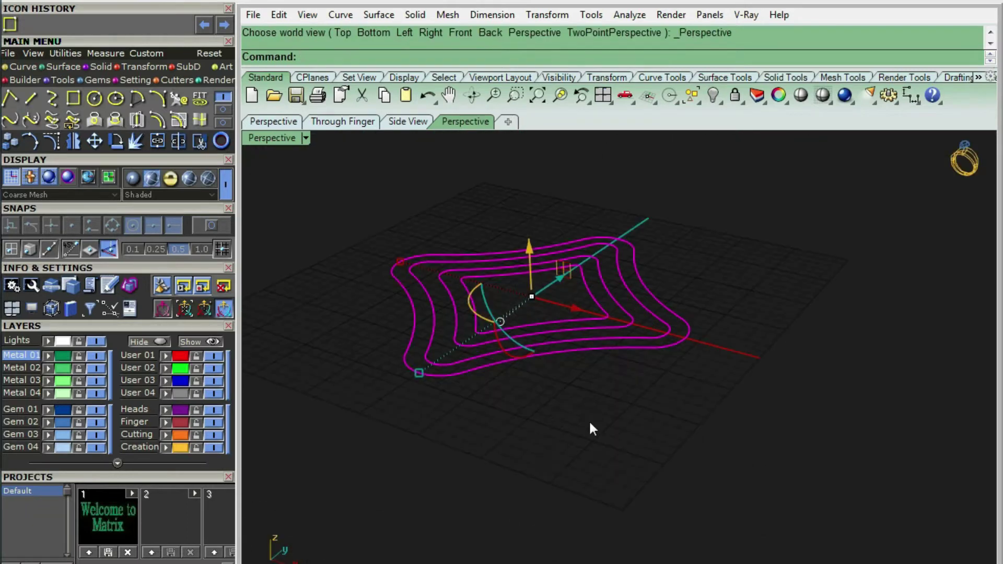
# Extrude the outlines by -2 into two solid bands and hide the original curves
pyautogui.write('extrudecrv')
pyautogui.press('Return')
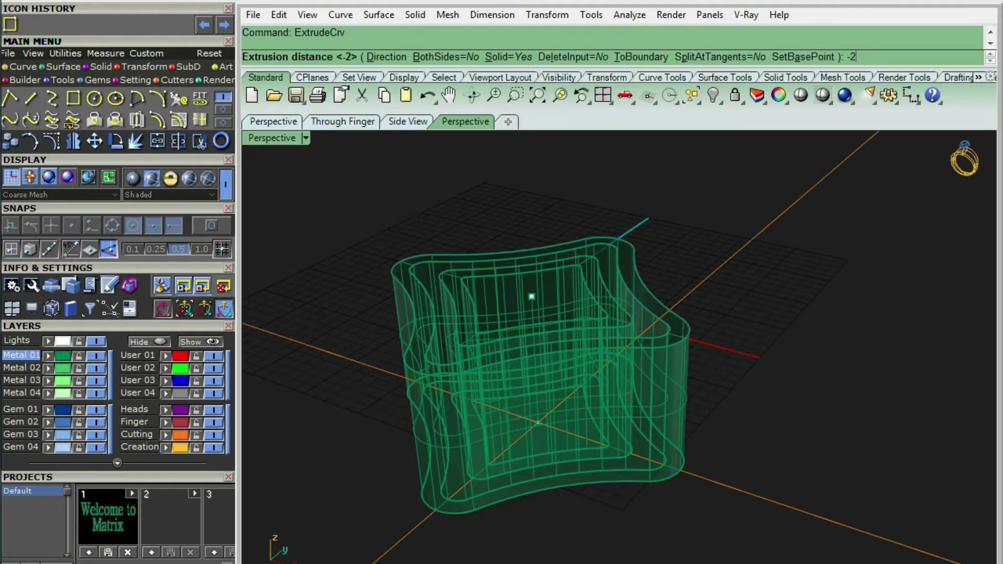
pyautogui.press('Return')
pyautogui.scroll(5, 578, 436)
pyautogui.scroll(-5, 578, 434)
pyautogui.hotkey('ctrl', 'h')
pyautogui.hotkey('ctrl', 'F2')
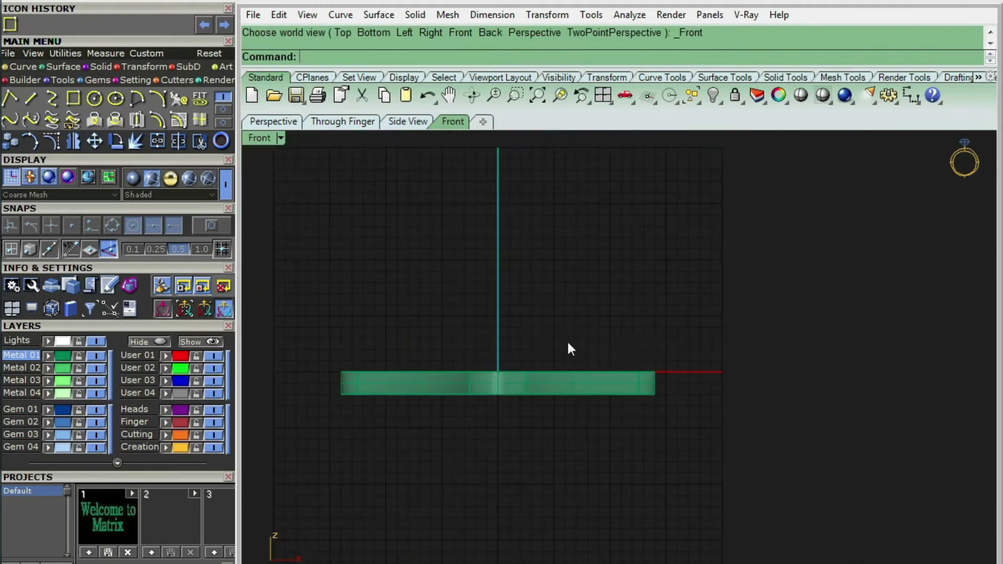
pyautogui.hotkey('ctrl', 'F1')
pyautogui.hotkey('ctrl', 'a')
# Cage-edit the bands, raising the middle cage points in Front view to arch them
pyautogui.write('cageedit')
pyautogui.press('Return')
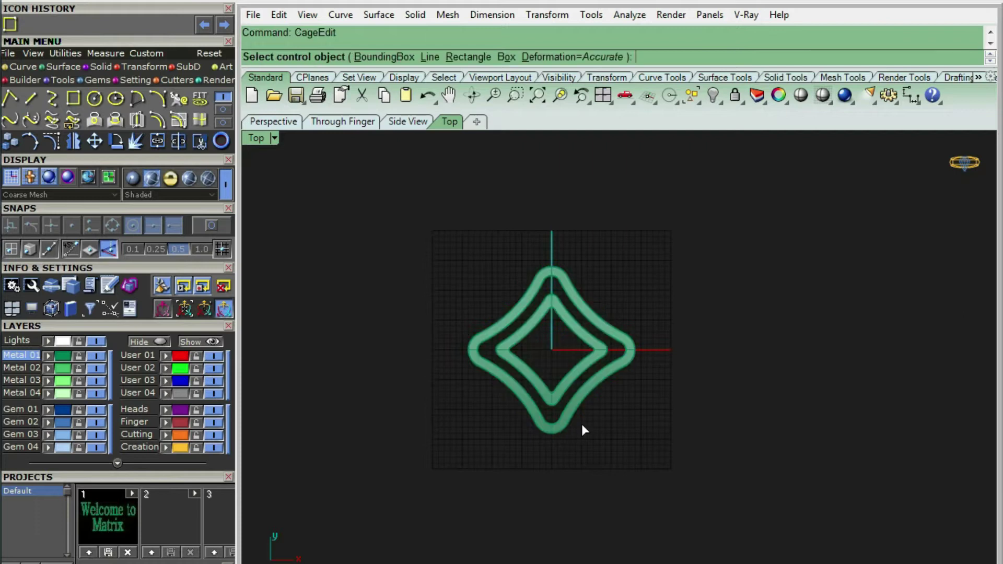
pyautogui.press('Return')
pyautogui.press('Return')
pyautogui.scroll(3, 528, 333)
pyautogui.moveTo(462, 261); pyautogui.dragTo(667, 434)
pyautogui.hotkey('ctrl', 'F2')
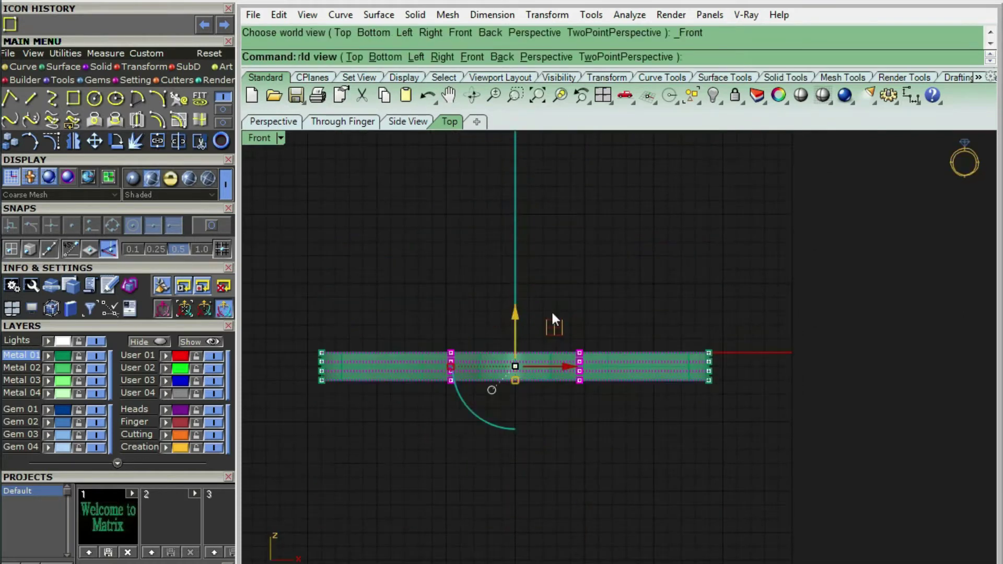
pyautogui.press('m')
pyautogui.press('Return')
pyautogui.click(527, 320)
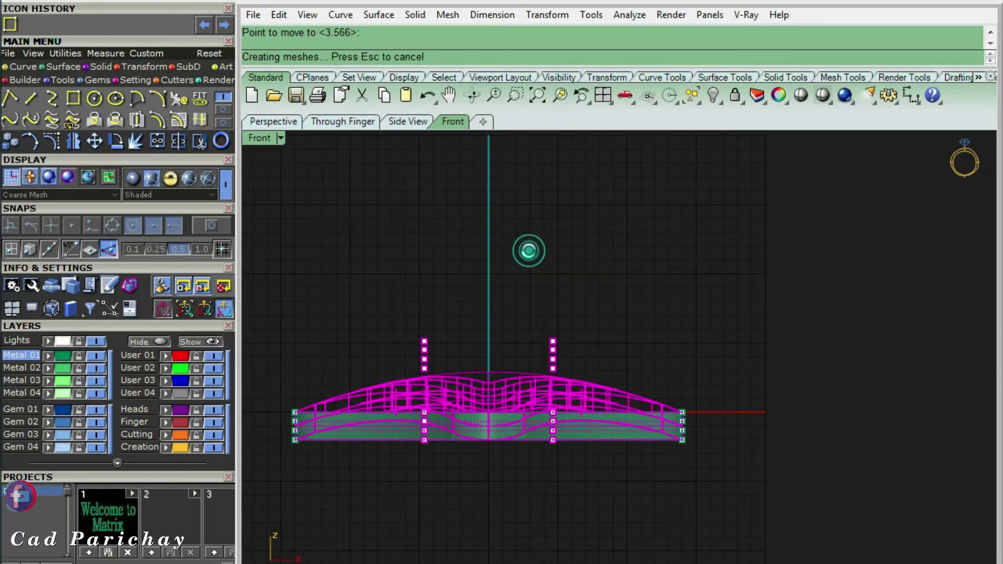
pyautogui.click(529, 251)
pyautogui.hotkey('ctrl', 'F1')
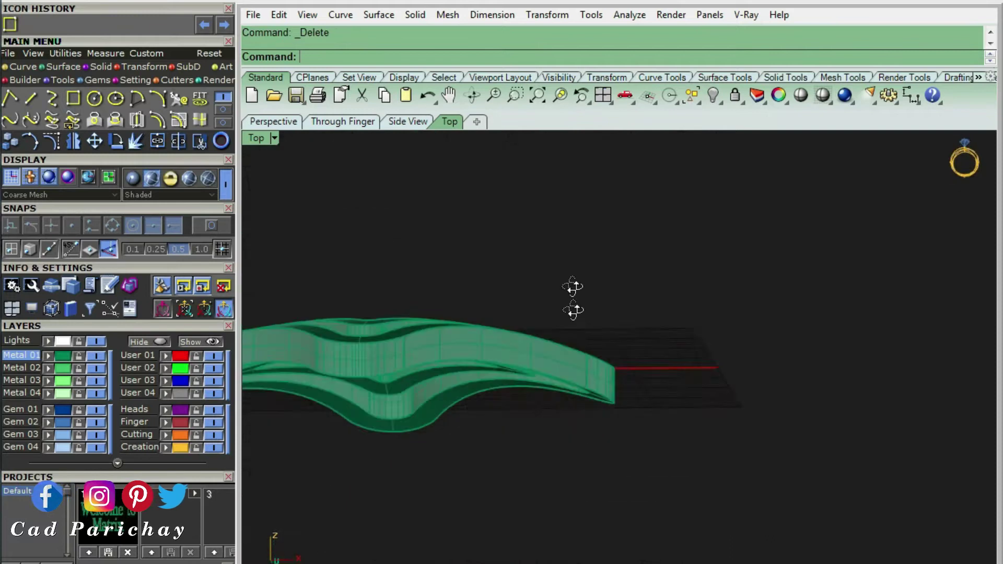
pyautogui.write('.5')
pyautogui.press('Return')
# Fillet the bands' inner edge chain at 0.5 and switch to shaded display
pyautogui.click(575, 365)
pyautogui.moveTo(576, 364)
pyautogui.mouseDown(button='right')
pyautogui.moveTo(617, 363)
pyautogui.moveTo(472, 377)
pyautogui.mouseUp(button='right')
pyautogui.press('Return')
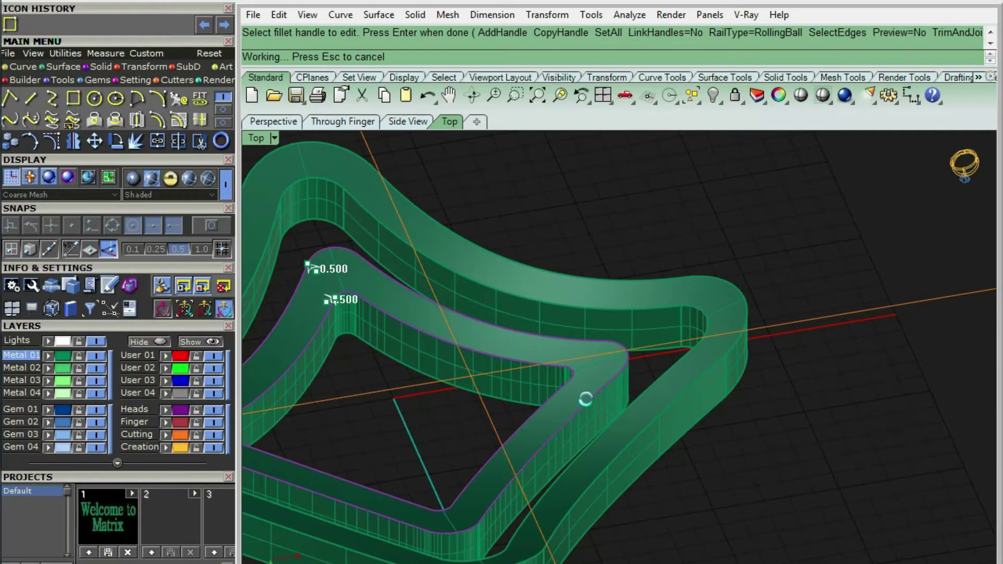
pyautogui.write('Shade')
pyautogui.press('Return')
pyautogui.moveTo(445, 297); pyautogui.dragTo(463, 336, button='right')
pyautogui.scroll(-3, 463, 336)
pyautogui.scroll(3, 661, 336)
pyautogui.press('Escape')
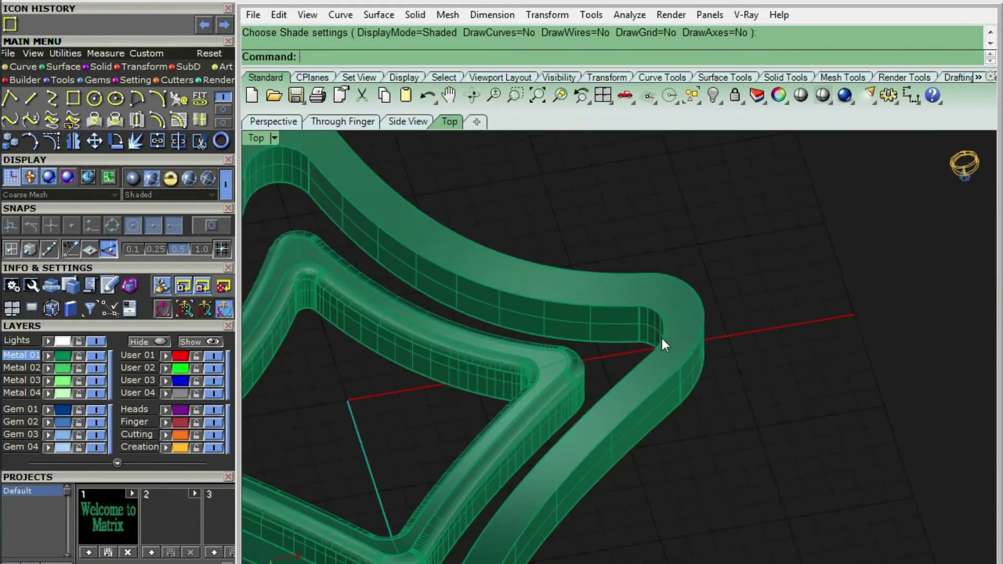
# Round the inner rim edges of the bands with a 0.5 fillet
pyautogui.rightClick(660, 336)
pyautogui.click(660, 312)
pyautogui.click(620, 350)
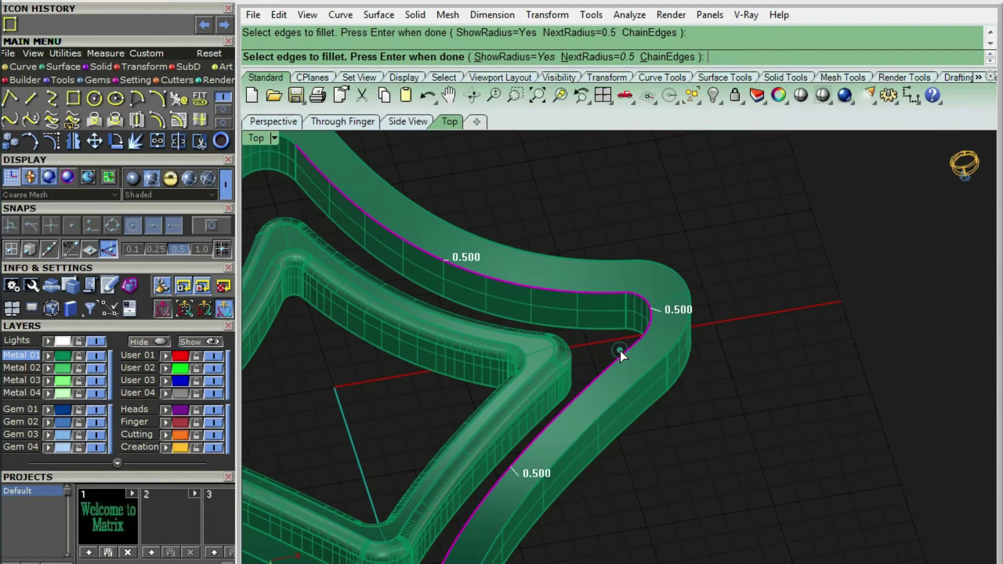
pyautogui.scroll(2, 620, 350)
pyautogui.scroll(-2, 488, 522)
pyautogui.scroll(-2, 390, 406)
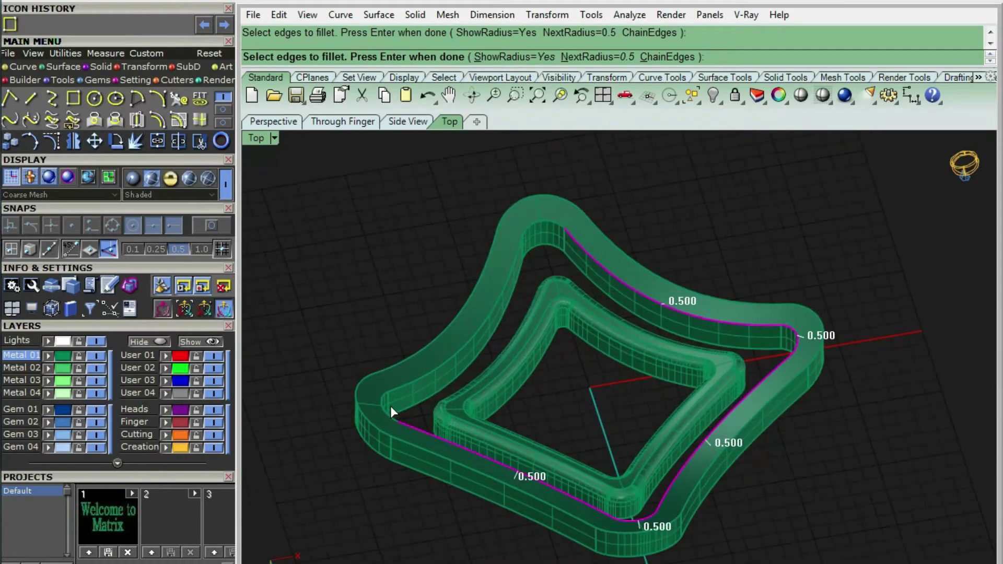
pyautogui.scroll(3, 395, 377)
pyautogui.moveTo(395, 377); pyautogui.dragTo(557, 177, button='right')
pyautogui.rightClick(609, 278)
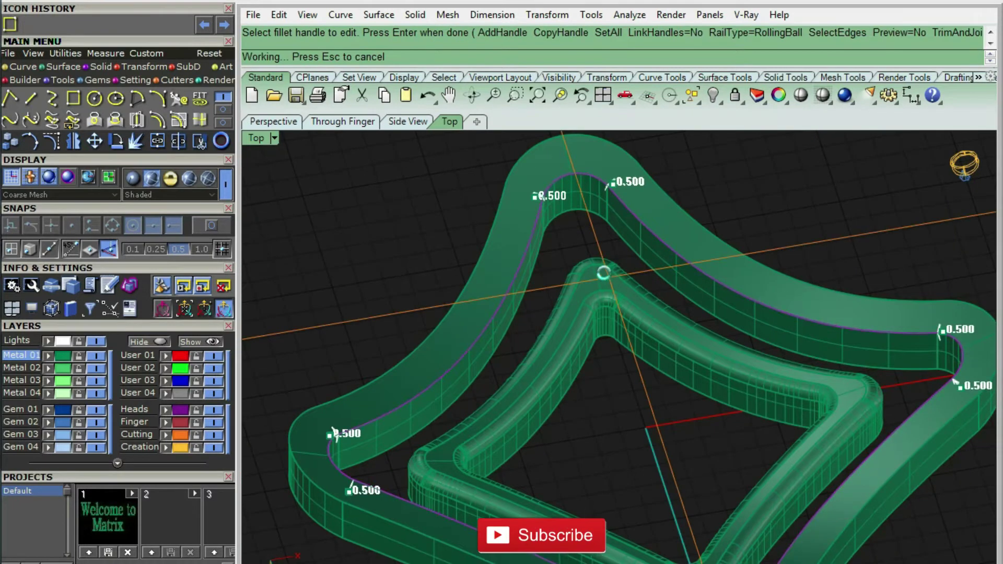
pyautogui.scroll(-2, 519, 258)
pyautogui.rightClick(644, 254)
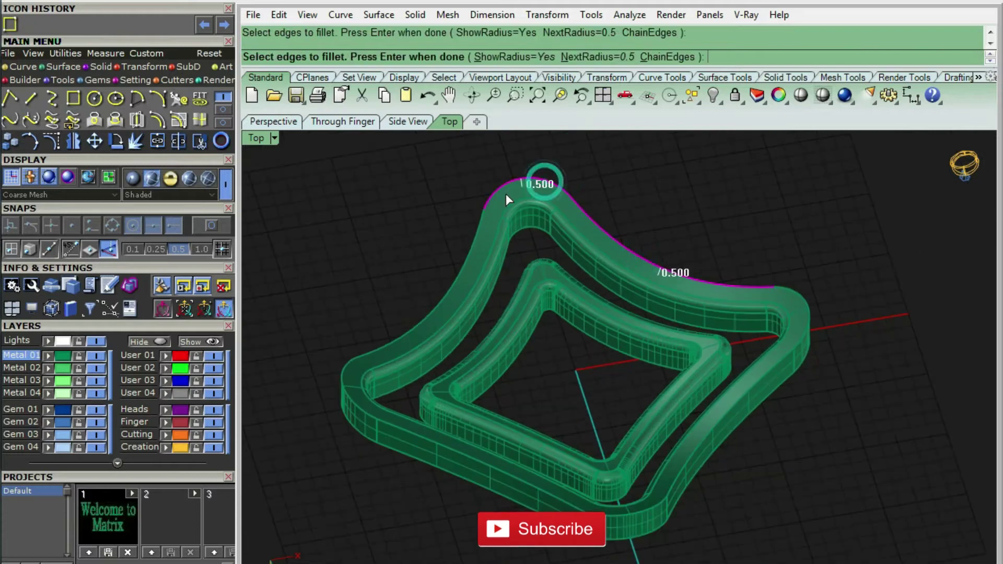
# Fillet one more band edge and orbit to check the rounded bands
pyautogui.scroll(5, 366, 372)
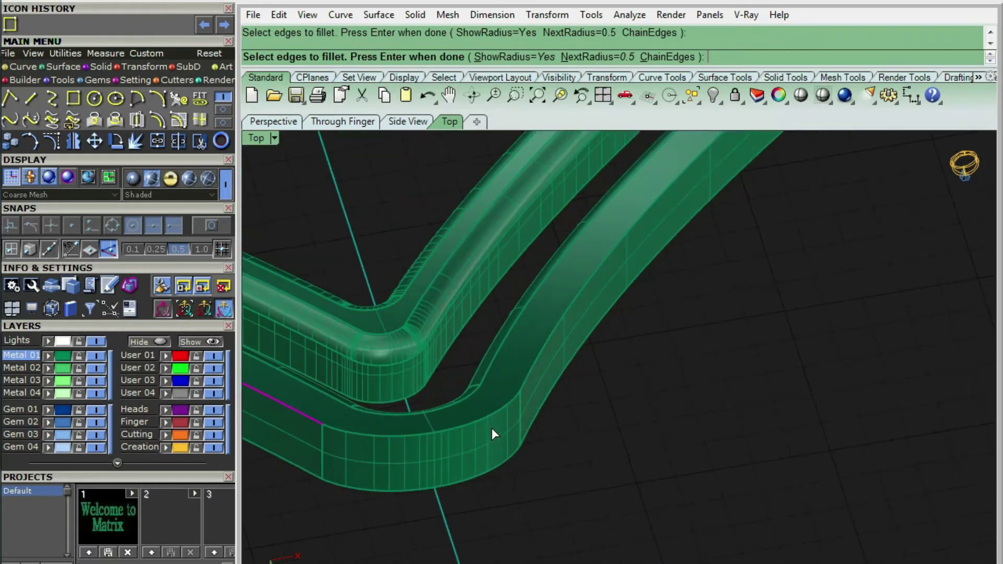
pyautogui.scroll(-3, 522, 386)
pyautogui.click(521, 381)
pyautogui.scroll(3, 614, 296)
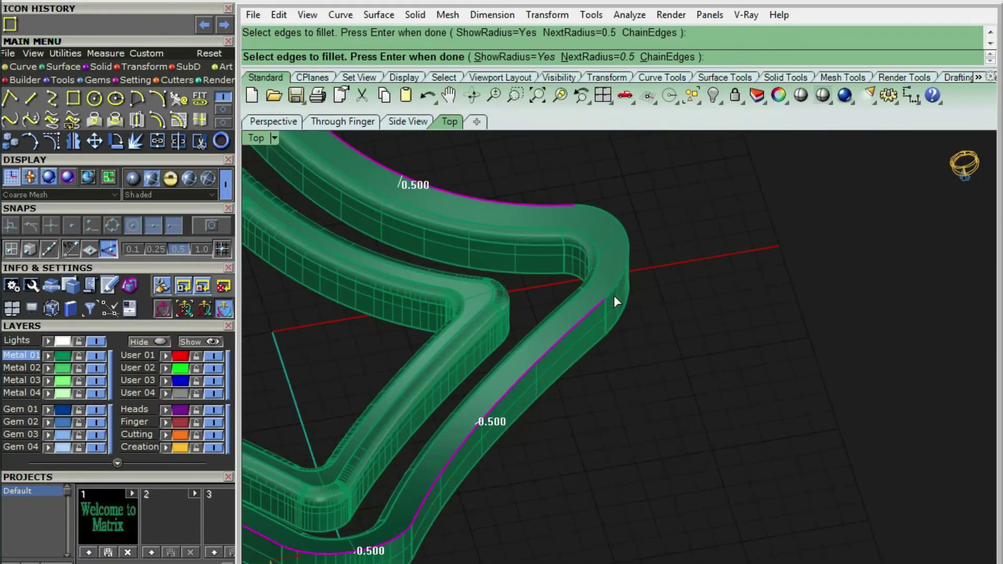
pyautogui.rightClick(616, 287)
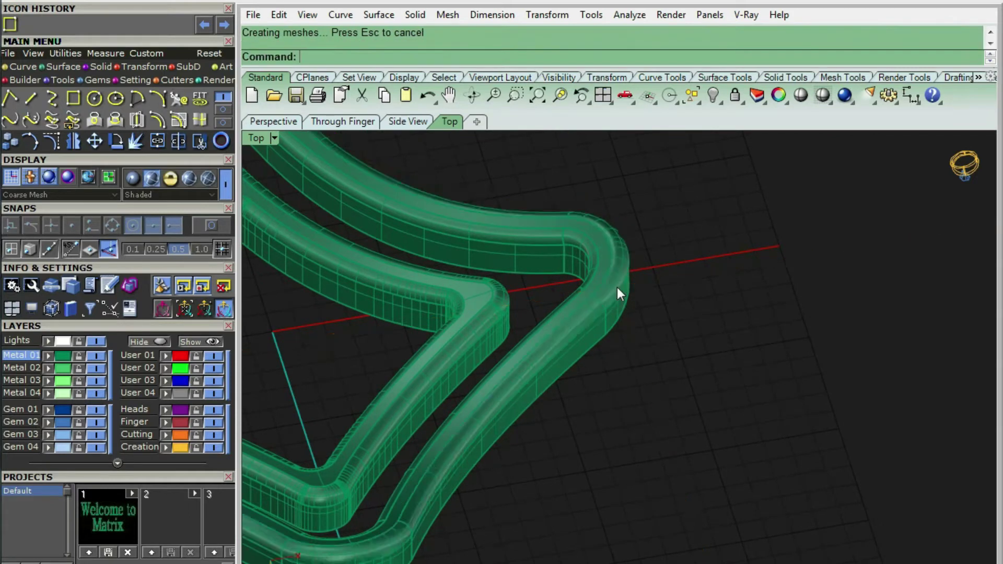
pyautogui.scroll(-5, 616, 313)
pyautogui.moveTo(617, 343); pyautogui.dragTo(483, 275, button='right')
pyautogui.press('Escape')
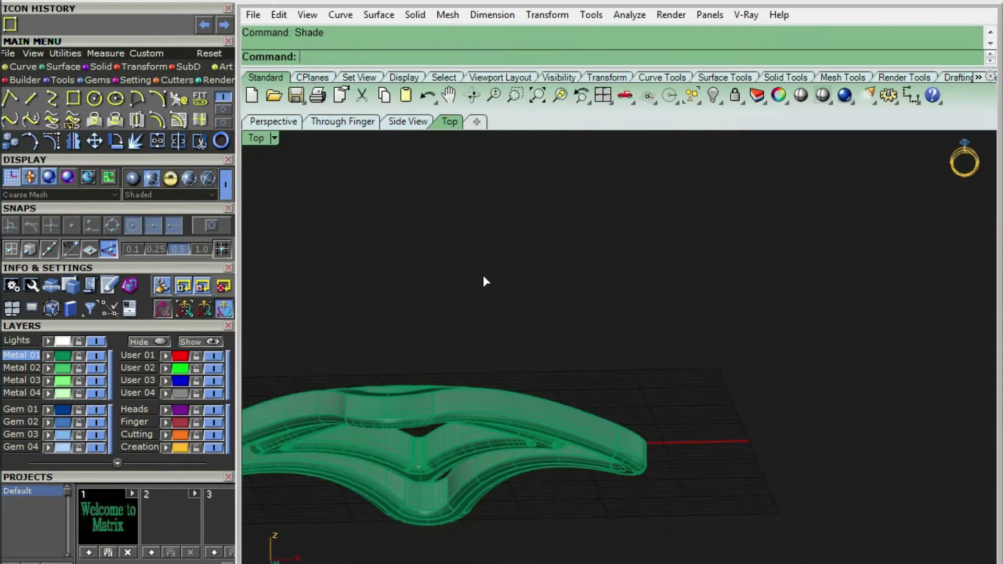
# Begin a diagonal 45° guide line starting at the origin (0)
pyautogui.write('line')
pyautogui.press('Return')
pyautogui.write('0')
pyautogui.press('Return')
pyautogui.moveTo(567, 250); pyautogui.dragTo(557, 304, button='right')
pyautogui.press('Escape')
pyautogui.press('Return')
pyautogui.write('0')
pyautogui.press('Return')
# Finish the diagonal guide line, extract the band top surfaces, and hide the band solids
pyautogui.click(574, 238)
pyautogui.scroll(5, 595, 334)
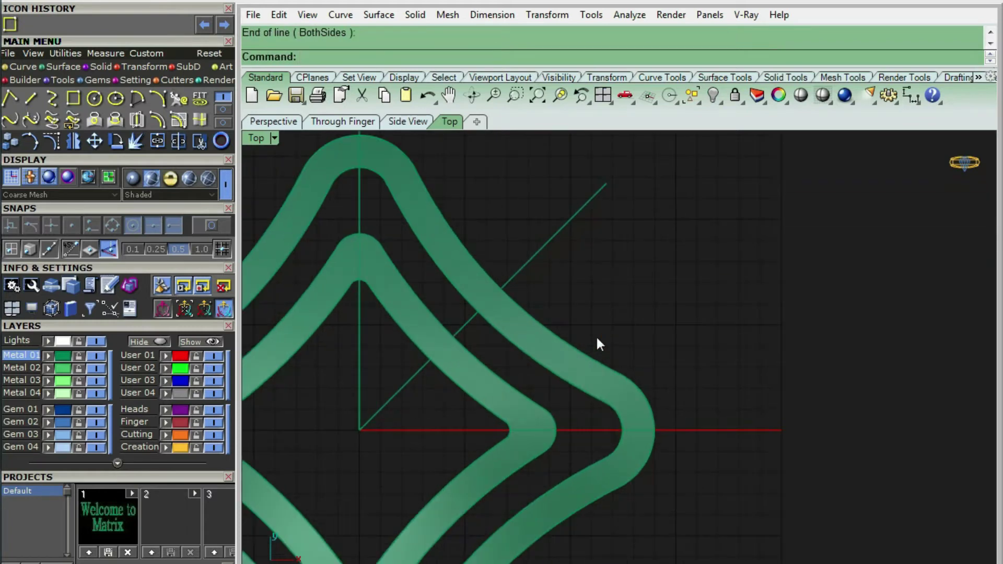
pyautogui.keyDown('ctrl'); pyautogui.keyDown('shift'); pyautogui.moveTo(534, 373); pyautogui.dragTo(492, 341, button='right'); pyautogui.keyUp('shift'); pyautogui.keyUp('ctrl')
pyautogui.scroll(5, 489, 355)
pyautogui.write('extractsrf')
pyautogui.press('Return')
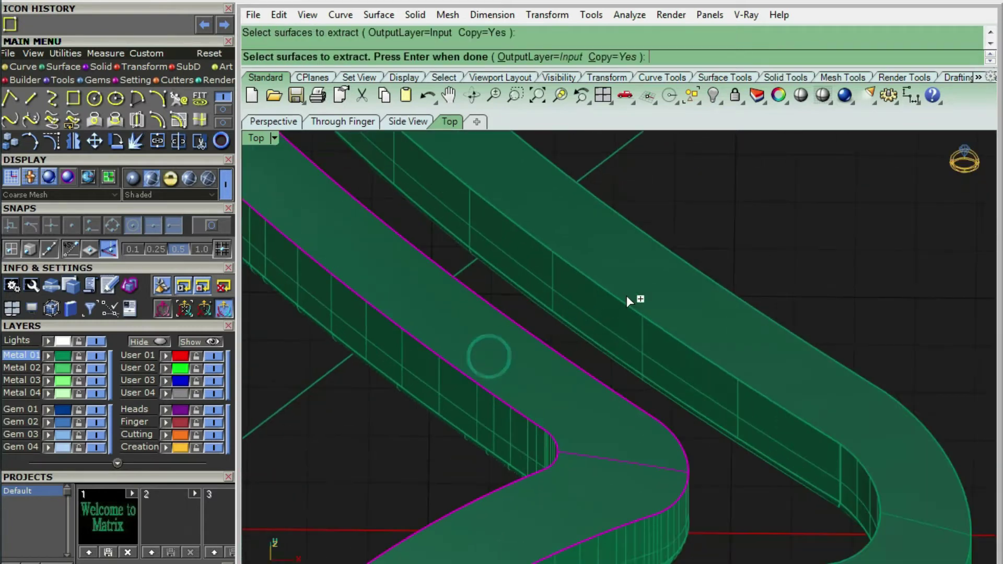
pyautogui.press('Escape')
pyautogui.hotkey('ctrl', 'a')
pyautogui.hotkey('ctrl', 'h')
pyautogui.hotkey('ctrl', 'F1')
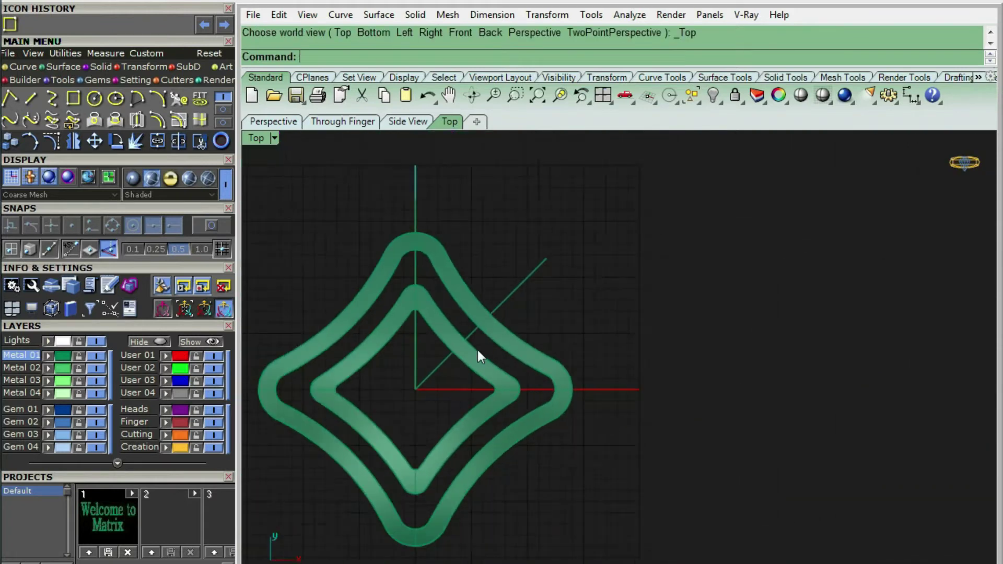
# Place a row of round gems along the inner band curve with 0.1 mm fixed spacing
pyautogui.click(483, 349)
pyautogui.click(490, 241)
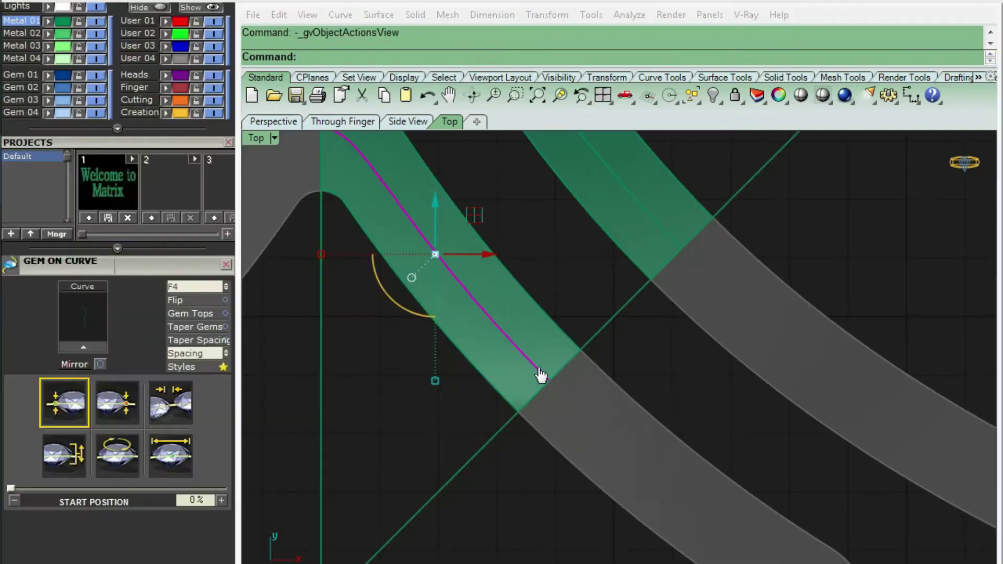
pyautogui.middleClick(540, 376)
pyautogui.click(564, 324)
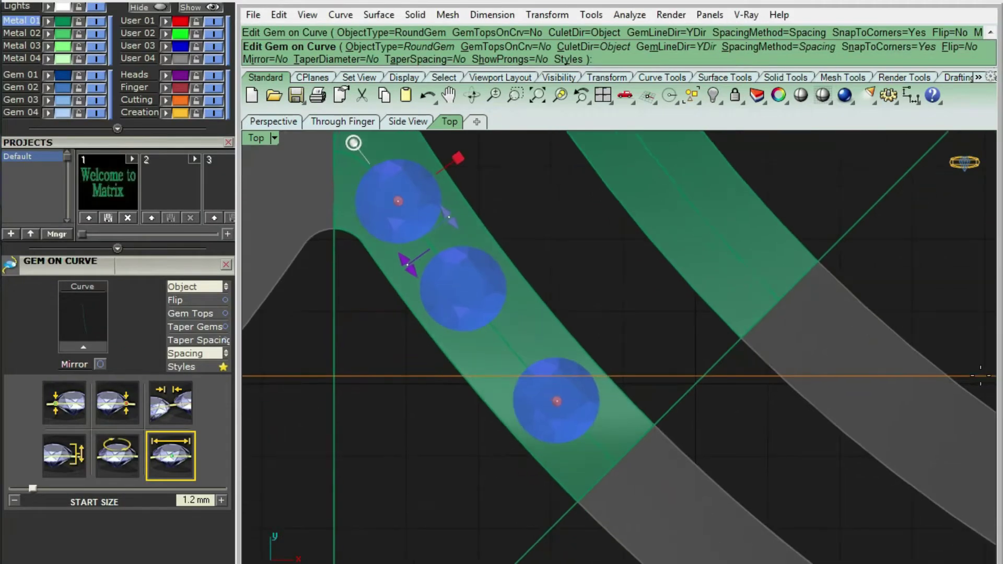
pyautogui.click(175, 395)
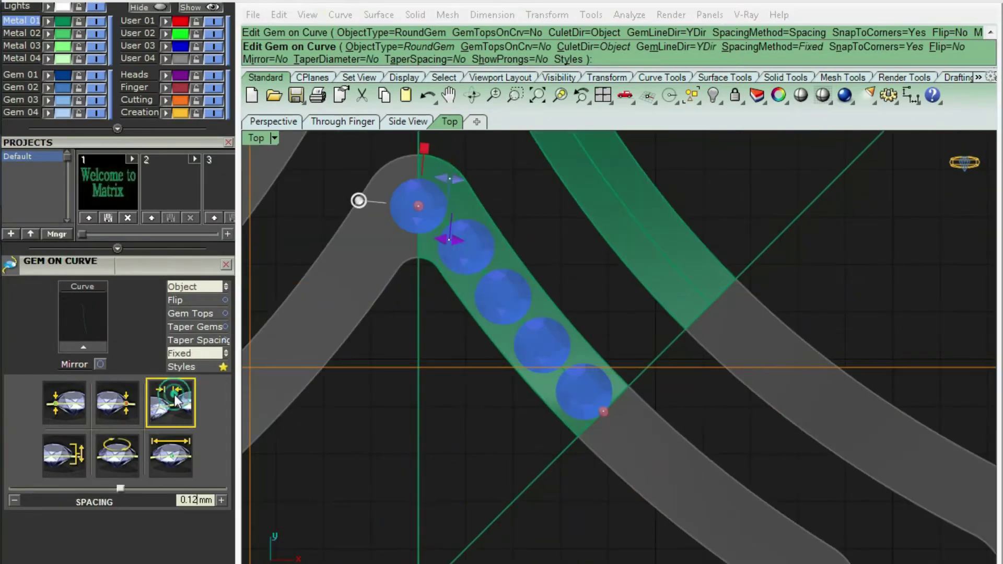
pyautogui.scroll(3, 562, 434)
pyautogui.scroll(-3, 562, 434)
pyautogui.rightClick(541, 421)
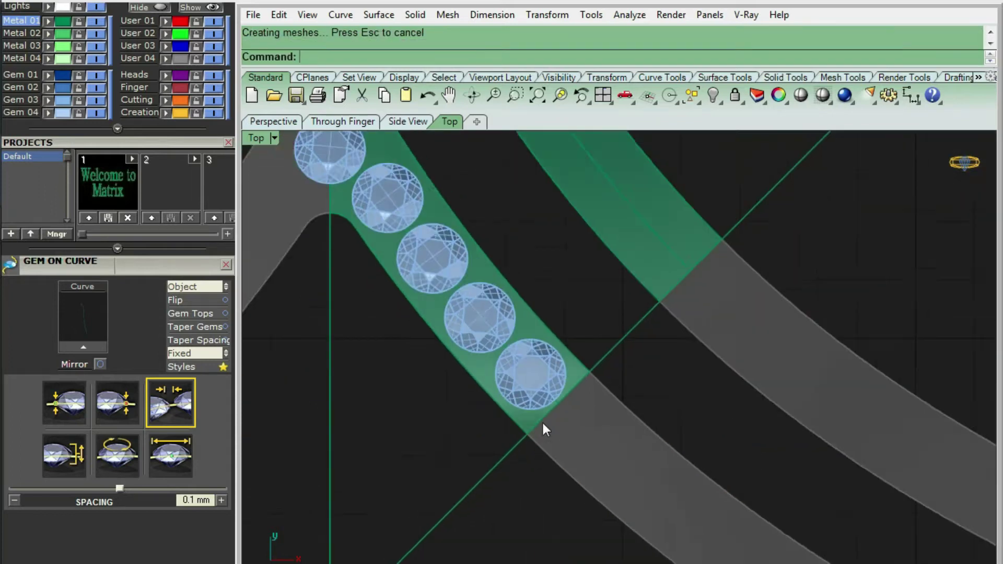
# Mirror copies of the inner gem row down the lower-right side, skipping the tip gem, and group them
pyautogui.write('c')
pyautogui.press('Return')
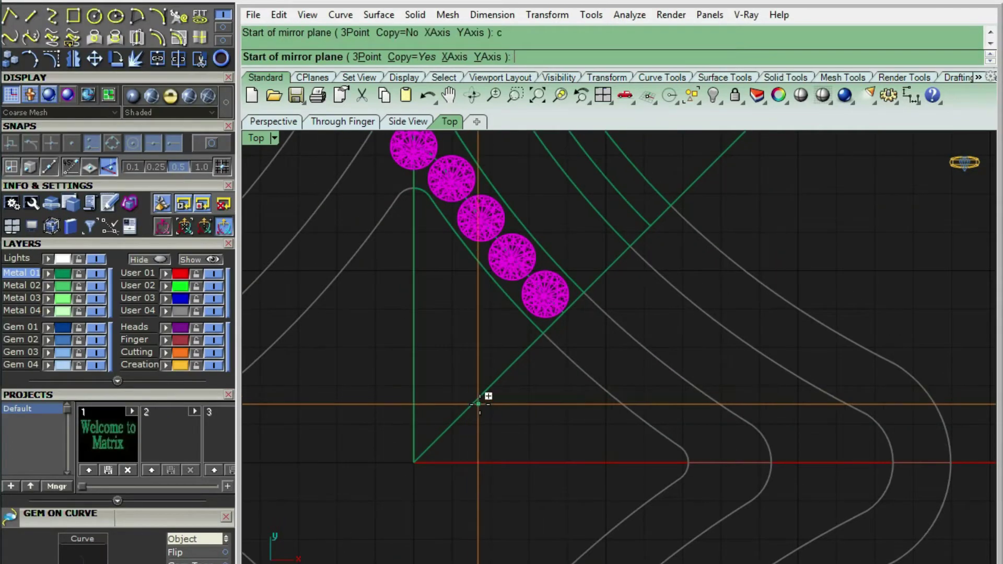
pyautogui.click(479, 404)
pyautogui.click(522, 360)
pyautogui.scroll(-5, 553, 366)
pyautogui.keyDown('ctrl'); pyautogui.click(555, 333); pyautogui.keyUp('ctrl')
pyautogui.write('M')
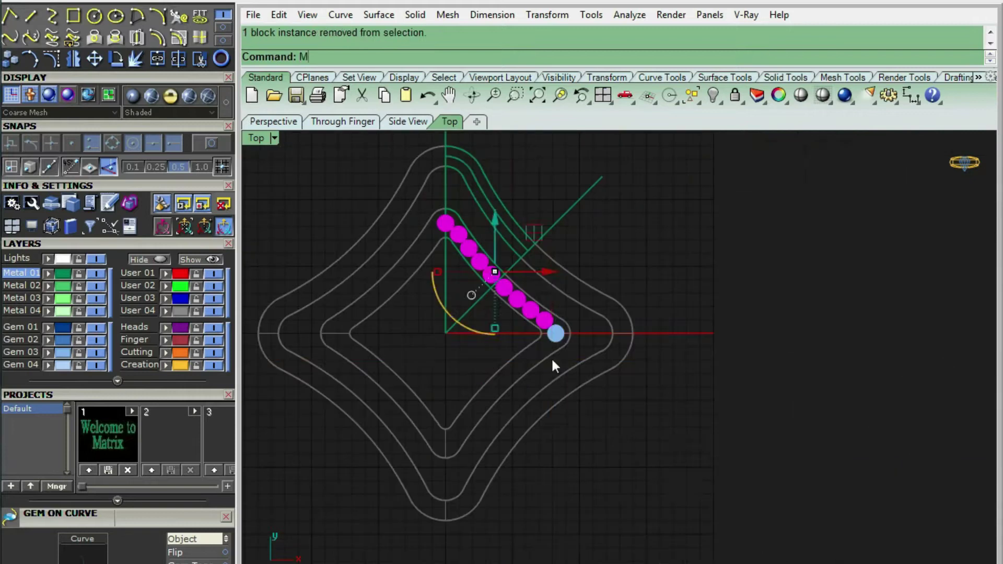
pyautogui.press('Return')
pyautogui.click(627, 363)
pyautogui.scroll(3, 627, 363)
pyautogui.scroll(-3, 337, 519)
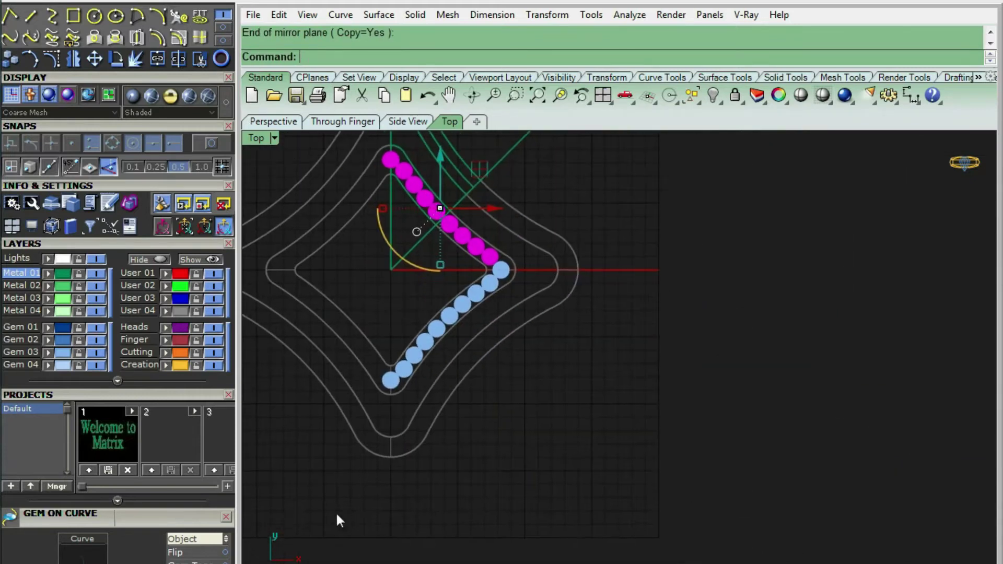
pyautogui.scroll(3, 526, 267)
pyautogui.hotkey('ctrl', 'g')
# Mirror the inner gem group across to the other side, including the tip gem, and ungroup
pyautogui.write('MI')
pyautogui.press('Return')
pyautogui.write('0')
pyautogui.press('Return')
pyautogui.click(418, 267)
pyautogui.scroll(3, 399, 346)
pyautogui.click(398, 346)
pyautogui.scroll(2, 410, 308)
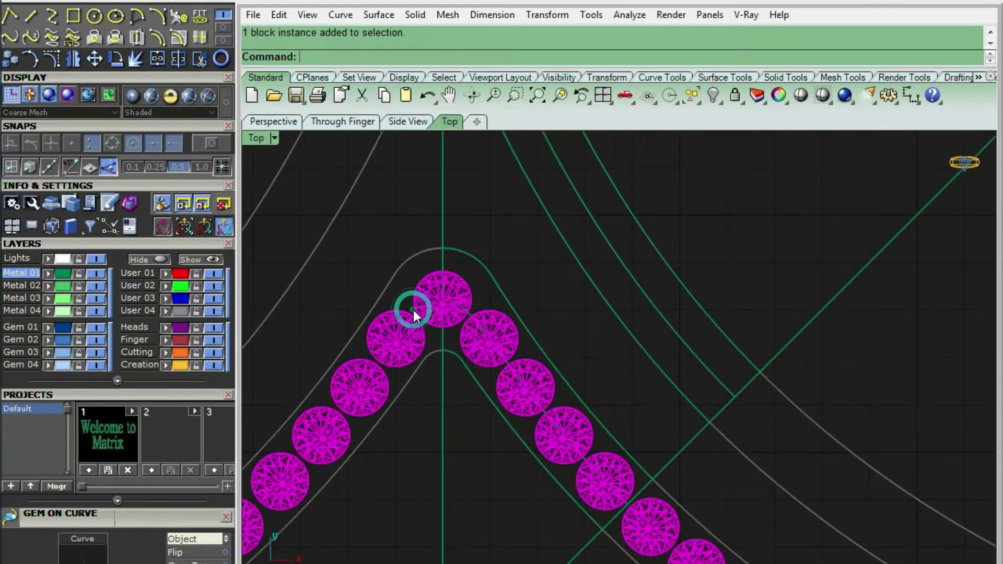
pyautogui.scroll(-5, 421, 384)
pyautogui.scroll(5, 397, 413)
pyautogui.scroll(1, 349, 435)
pyautogui.hotkey('ctrl', 'shift', 'g')
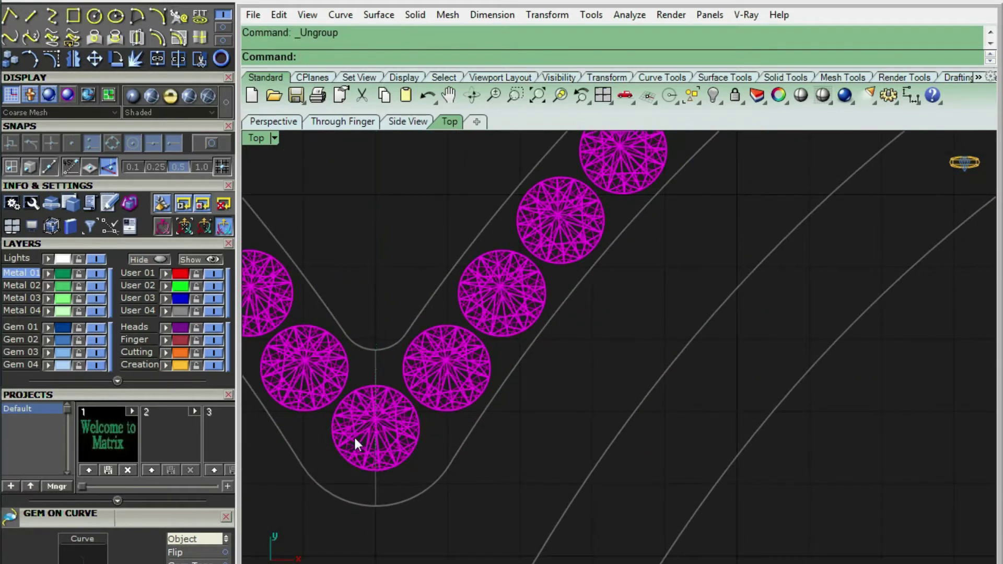
pyautogui.scroll(-3, 600, 240)
pyautogui.hotkey('ctrl', 'alt', 's')
pyautogui.hotkey('ctrl', 'alt', 'w')
# Place a row of gems along the outer band's guide curve
pyautogui.click(525, 204)
pyautogui.scroll(3, 525, 202)
pyautogui.press('F6')
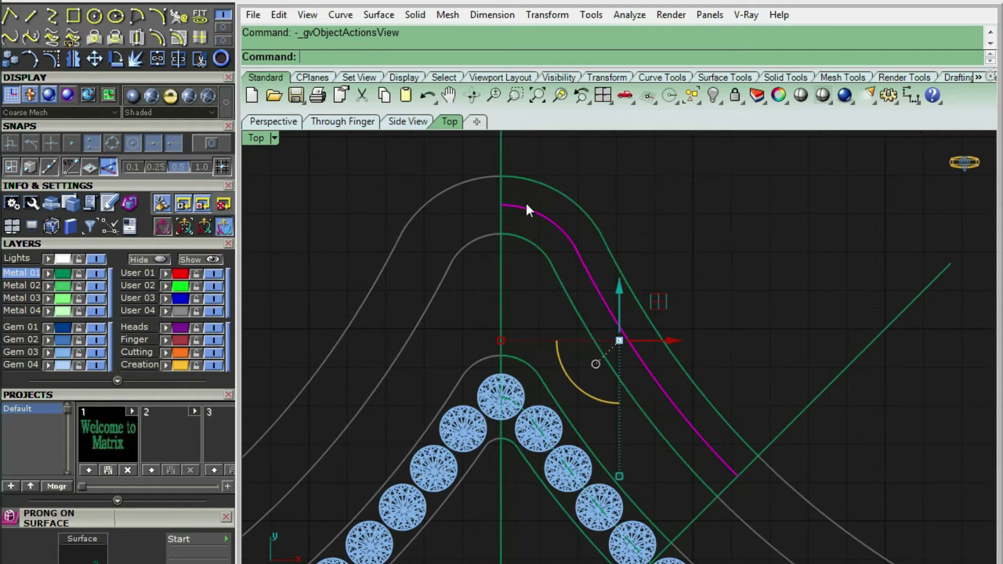
pyautogui.click(541, 228)
pyautogui.scroll(-2, 469, 236)
pyautogui.scroll(2, 469, 236)
pyautogui.press('Return')
pyautogui.scroll(3, 523, 313)
pyautogui.scroll(2, 522, 314)
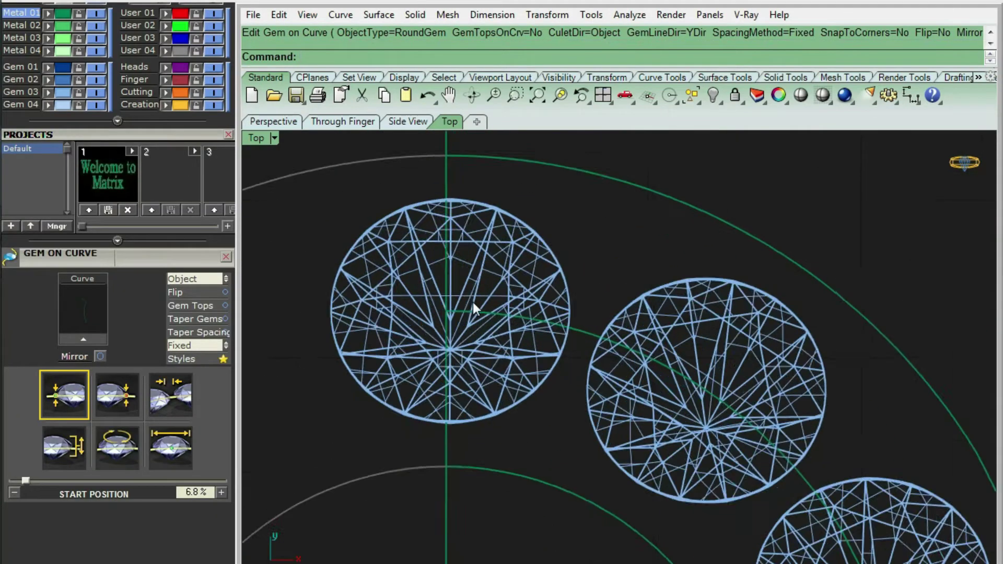
pyautogui.scroll(-4, 617, 361)
pyautogui.hotkey('ctrl', 'alt', 's')
pyautogui.scroll(-2, 600, 278)
pyautogui.scroll(-4, 590, 277)
# Mirror the outer gem row, leaving out the duplicate gems at the right and bottom tips
pyautogui.write('mirror')
pyautogui.press('Return')
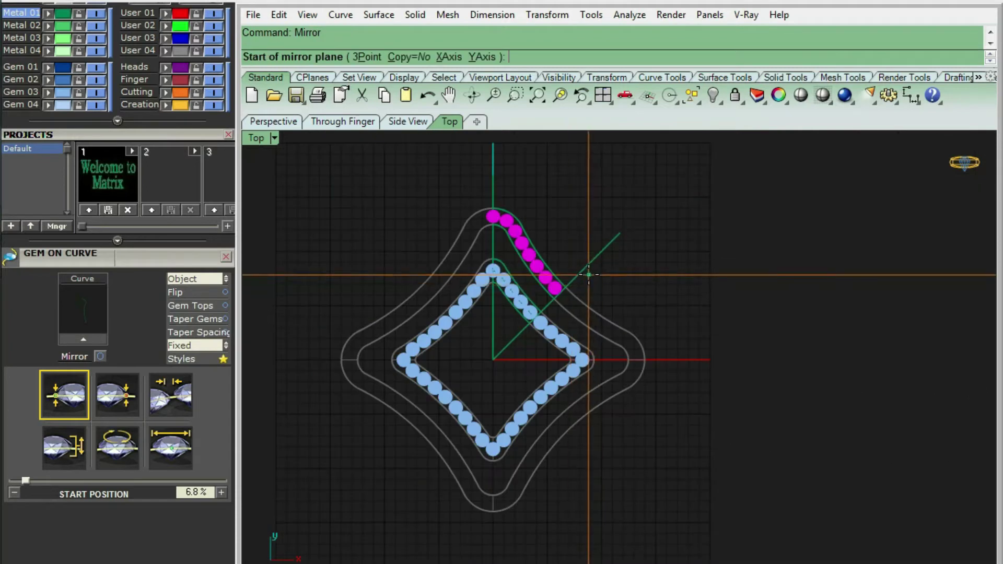
pyautogui.click(601, 264)
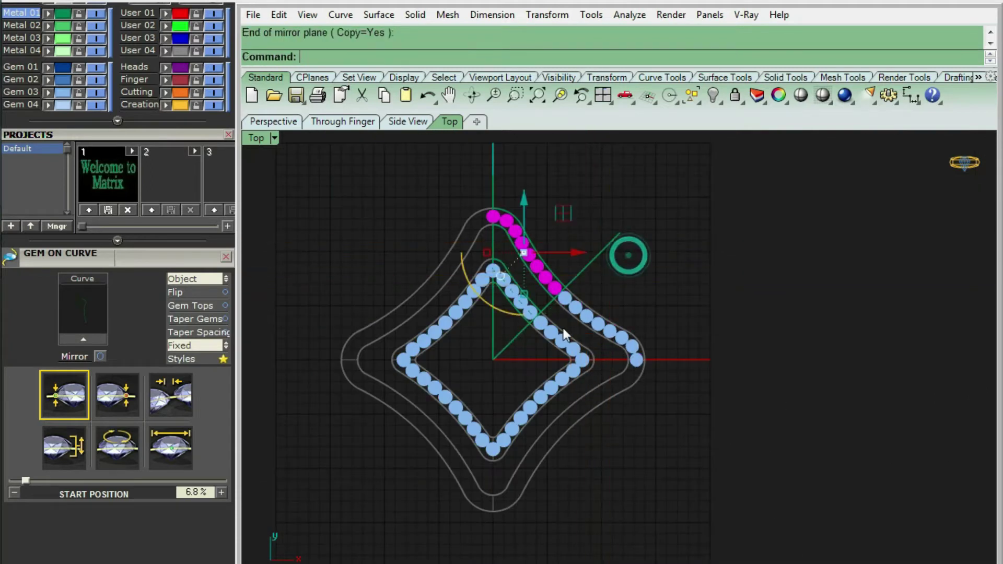
pyautogui.scroll(2, 585, 271)
pyautogui.scroll(2, 570, 277)
pyautogui.scroll(-2, 569, 277)
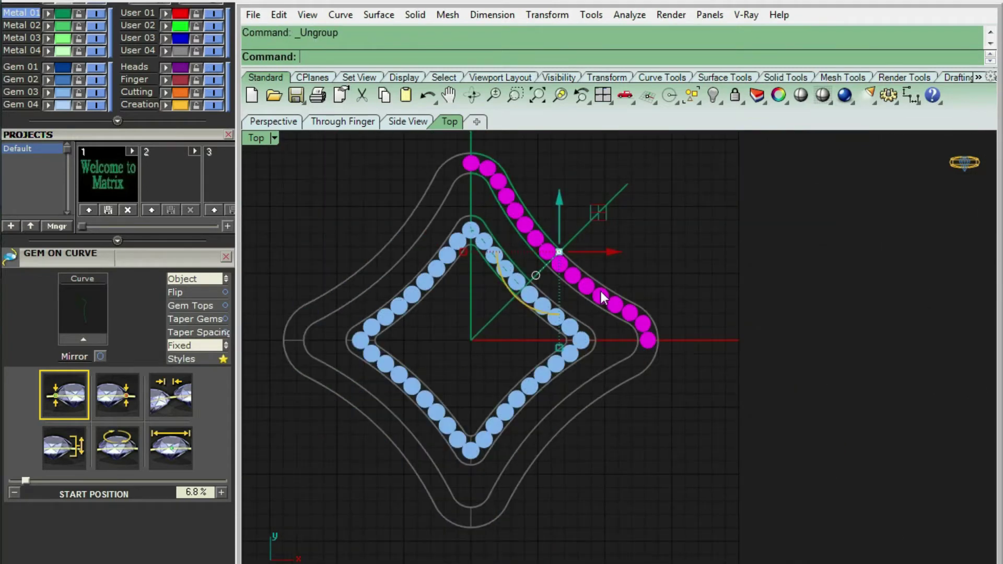
pyautogui.scroll(2, 622, 319)
pyautogui.keyDown('ctrl'); pyautogui.click(635, 345); pyautogui.keyUp('ctrl')
pyautogui.scroll(-2, 636, 338)
pyautogui.scroll(-3, 635, 341)
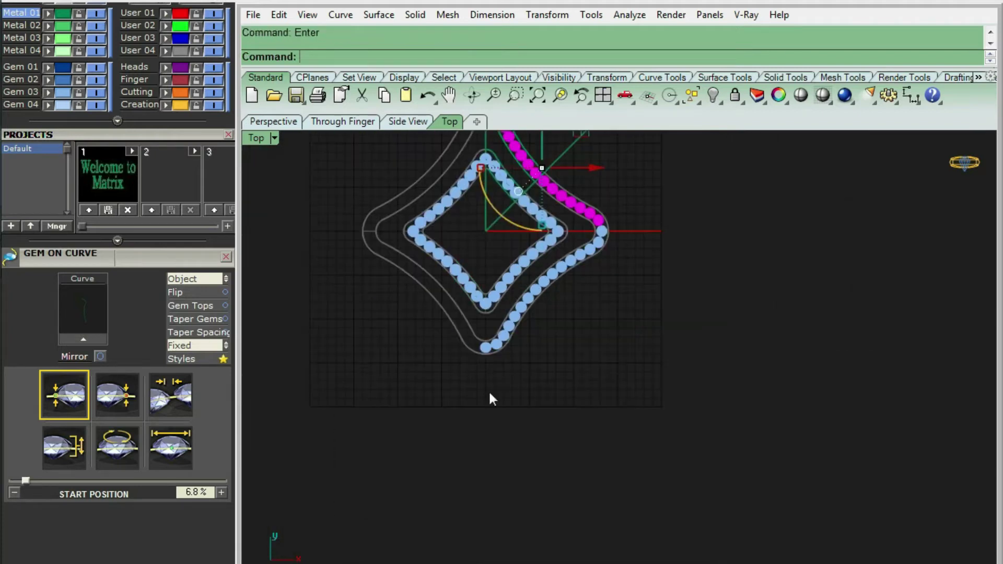
pyautogui.scroll(3, 478, 349)
pyautogui.scroll(1, 469, 343)
pyautogui.keyDown('ctrl'); pyautogui.click(470, 337); pyautogui.keyUp('ctrl')
pyautogui.scroll(-3, 451, 281)
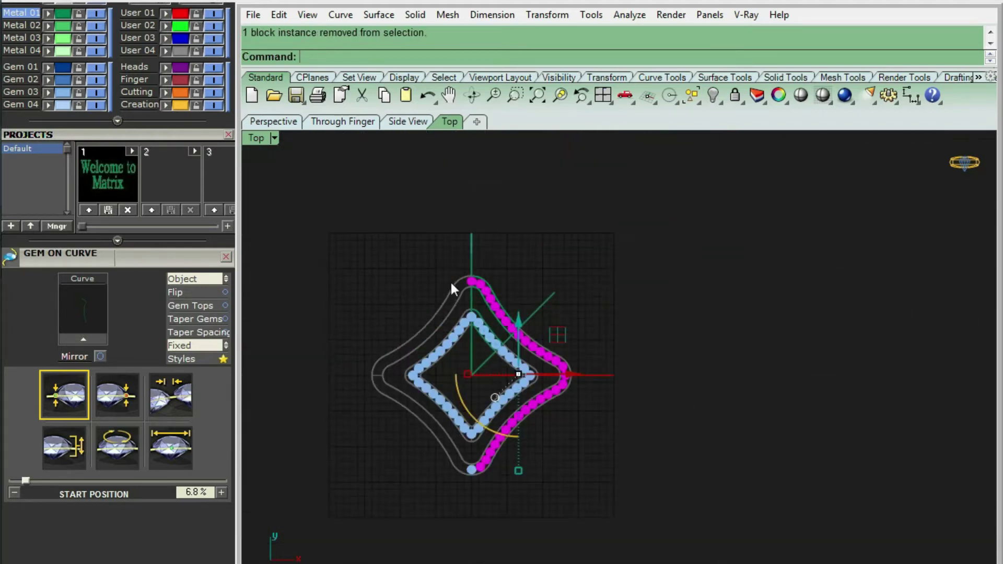
pyautogui.scroll(3, 489, 290)
# Window-select all the outer-band gems and group them
pyautogui.click(487, 285)
pyautogui.scroll(-3, 470, 314)
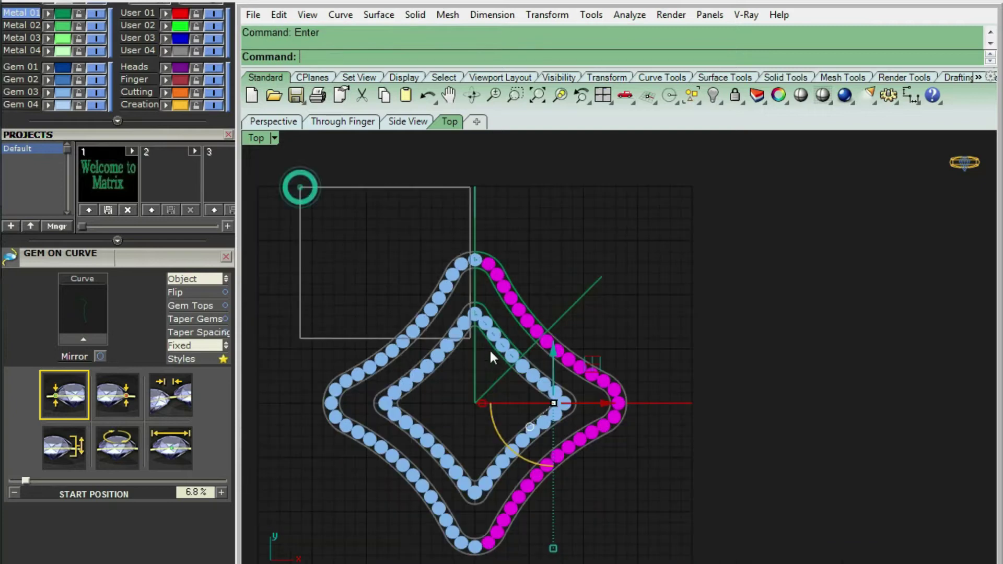
pyautogui.keyDown('shift'); pyautogui.moveTo(358, 378); pyautogui.dragTo(501, 241); pyautogui.keyUp('shift')
pyautogui.moveTo(549, 484); pyautogui.dragTo(509, 420, button='right')
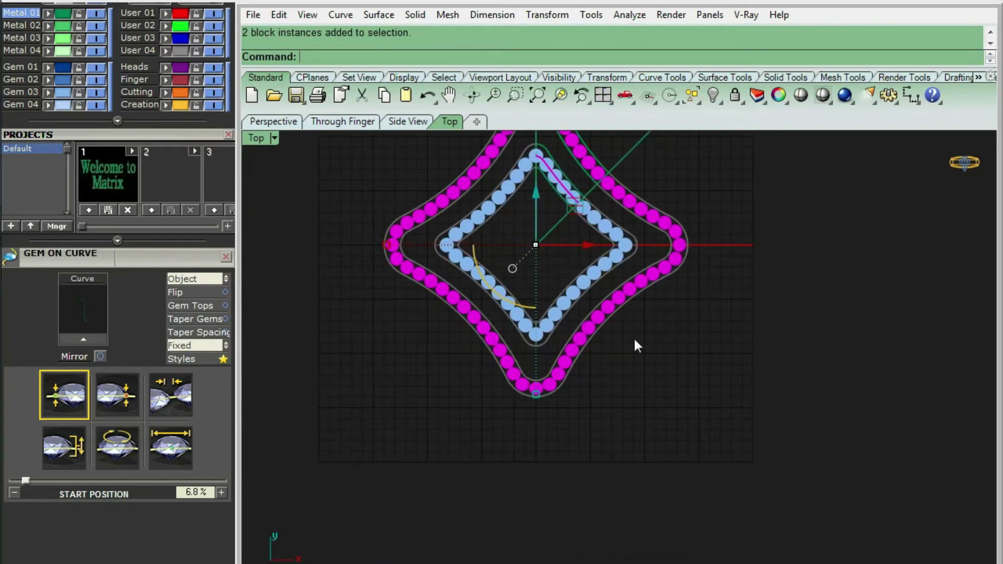
pyautogui.scroll(3, 550, 381)
pyautogui.scroll(2, 604, 425)
pyautogui.hotkey('ctrl', 'alt', 's')
pyautogui.hotkey('ctrl', 'alt', 'w')
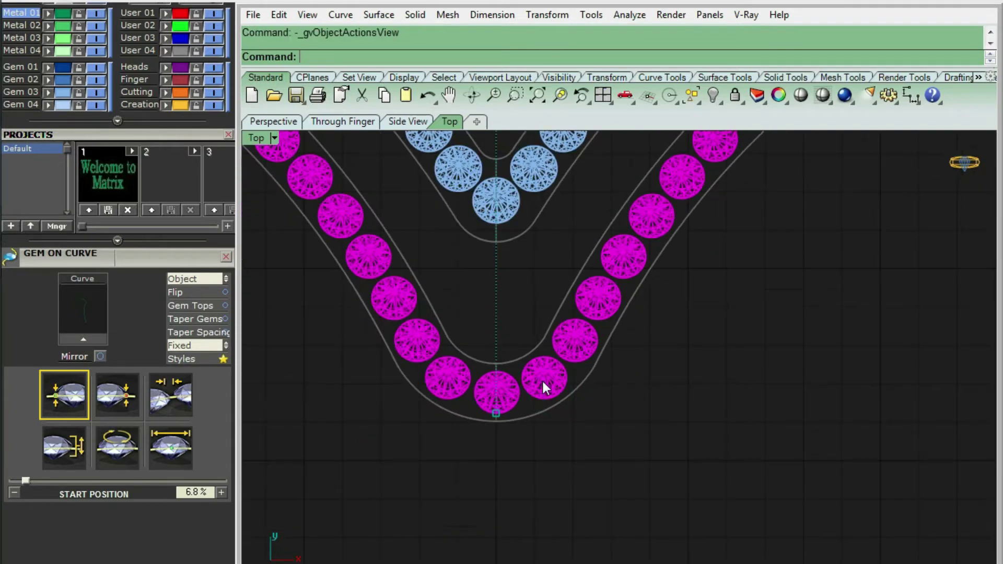
# Add 2 Shared prongs to every gem in the band gem group
pyautogui.rightClick(543, 382)
pyautogui.click(570, 366)
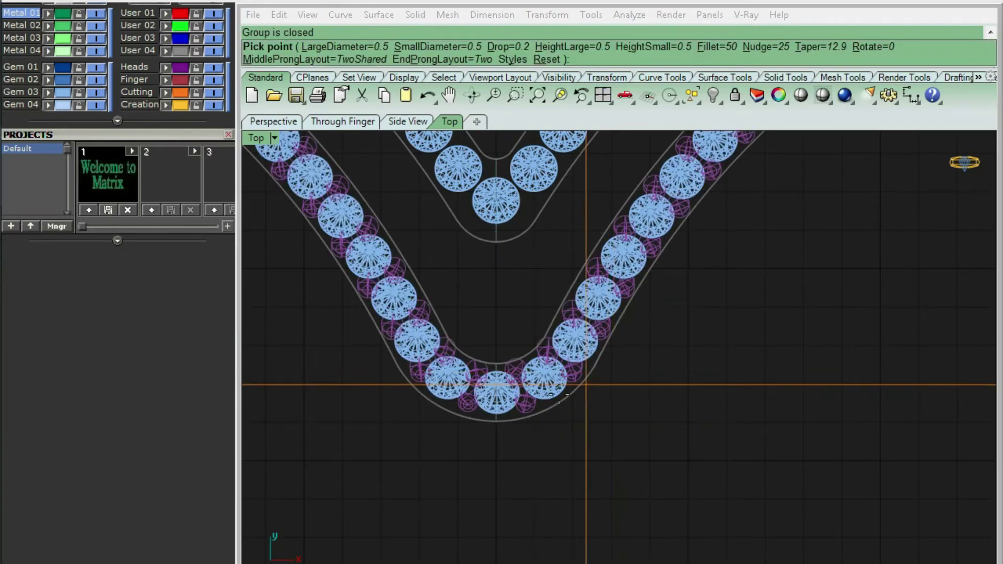
pyautogui.click(545, 398)
pyautogui.scroll(3, 647, 280)
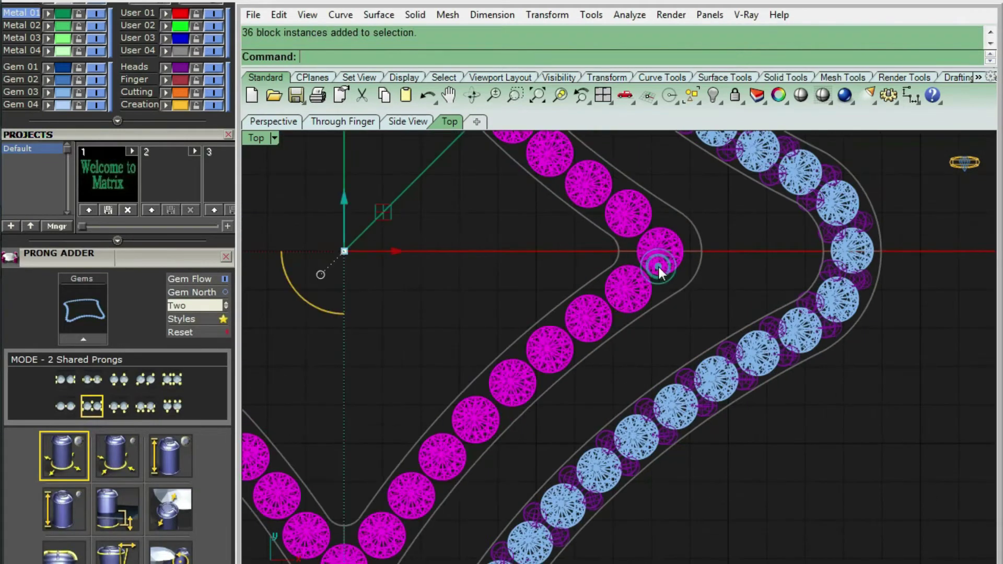
pyautogui.scroll(-6, 640, 318)
pyautogui.scroll(3, 686, 303)
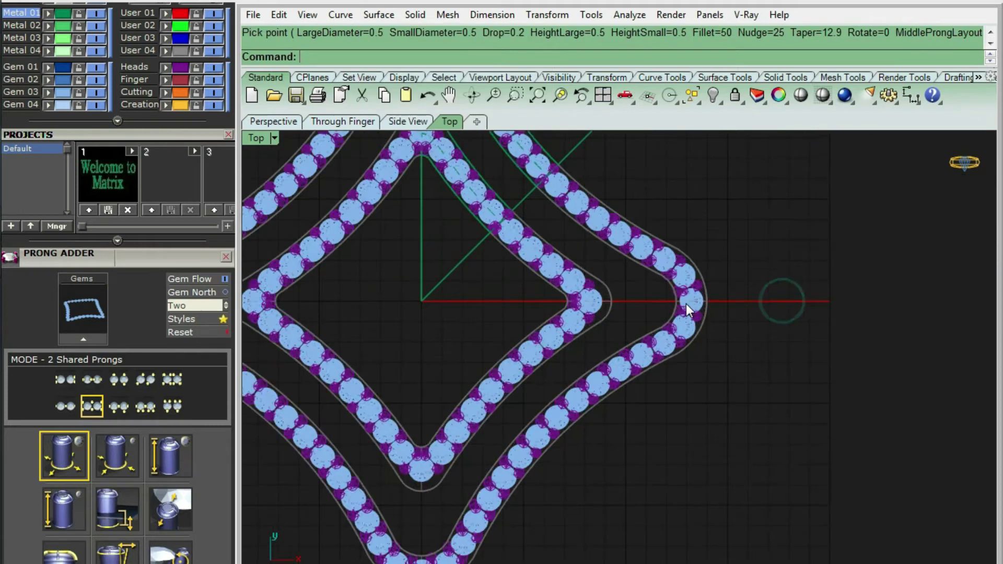
pyautogui.click(685, 303)
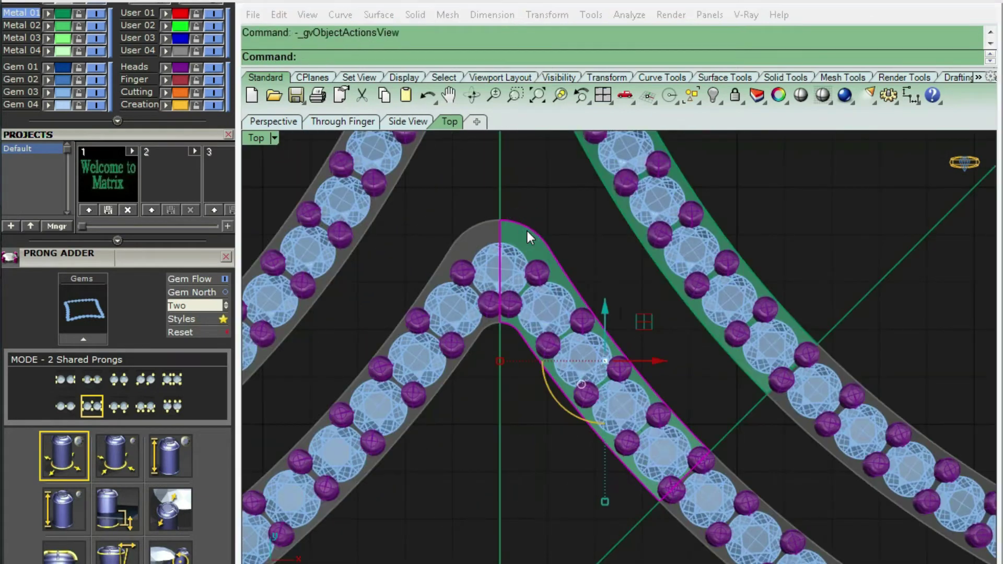
# Place a single Prong on Surface at the star tip and mirror a copy of it
pyautogui.click(560, 284)
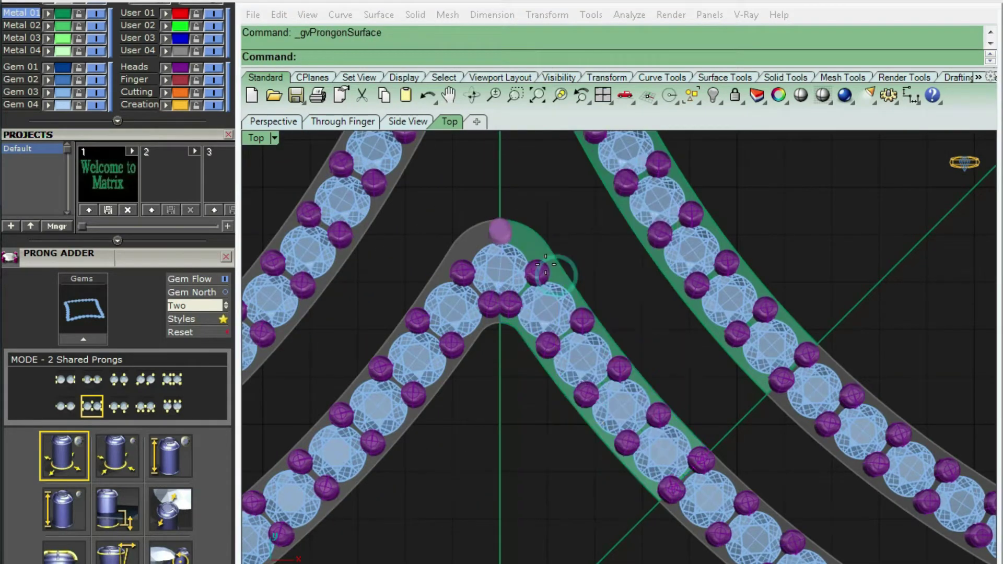
pyautogui.scroll(5, 500, 234)
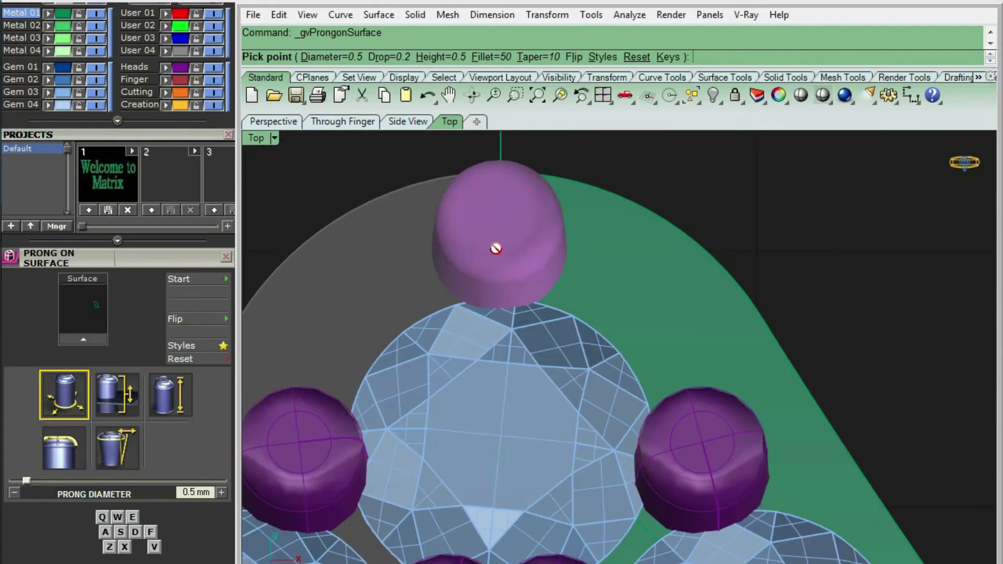
pyautogui.scroll(-3, 498, 248)
pyautogui.hotkey('ctrl', 'alt', 'w')
pyautogui.scroll(-3, 476, 282)
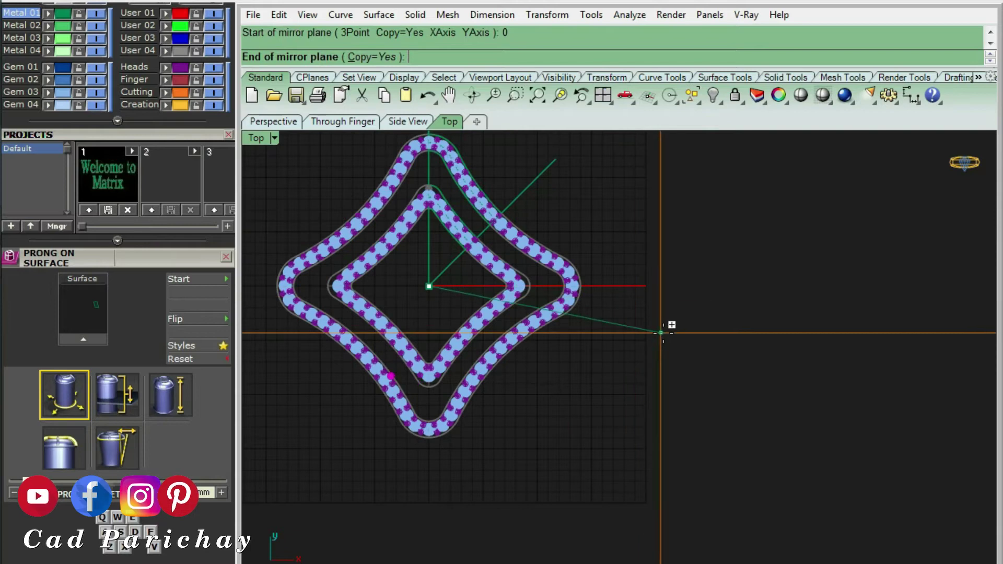
pyautogui.click(666, 329)
pyautogui.scroll(5, 396, 409)
pyautogui.click(472, 320)
pyautogui.scroll(-3, 547, 383)
# Rotate the tip prongs about the origin to the other star points and delete the construction curves
pyautogui.write('rotate')
pyautogui.scroll(-3, 548, 374)
pyautogui.press('Return')
pyautogui.write('0')
pyautogui.press('Return')
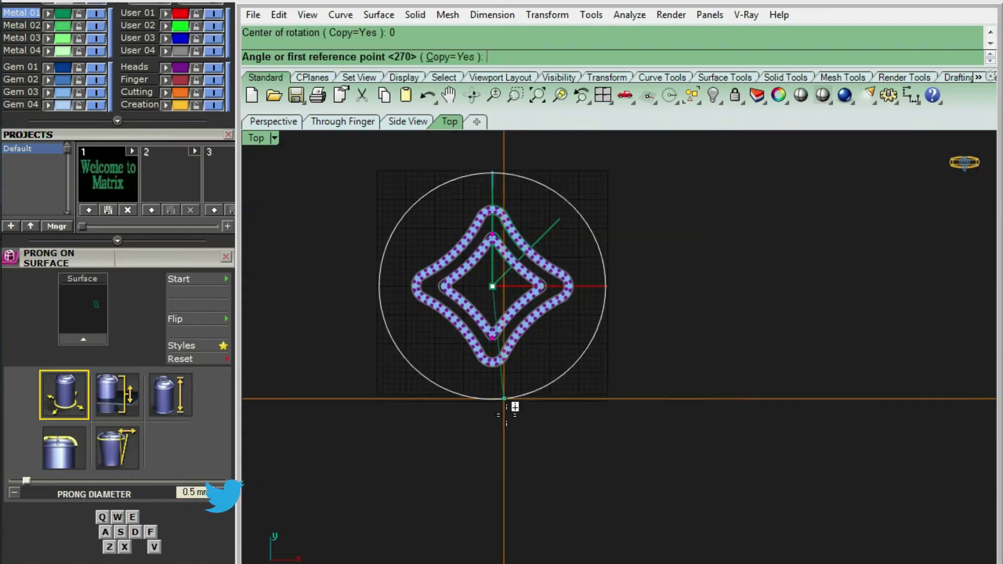
pyautogui.click(494, 423)
pyautogui.click(252, 308)
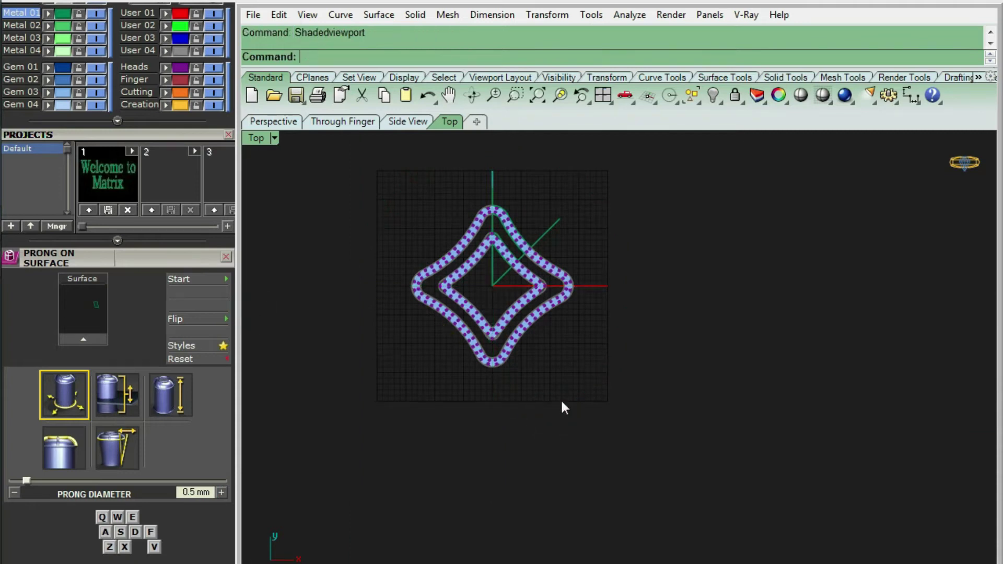
pyautogui.press('Delete')
# Create Gem Cutters for the inner band's stones with Lower Depth deepened to about -456%
pyautogui.scroll(5, 520, 250)
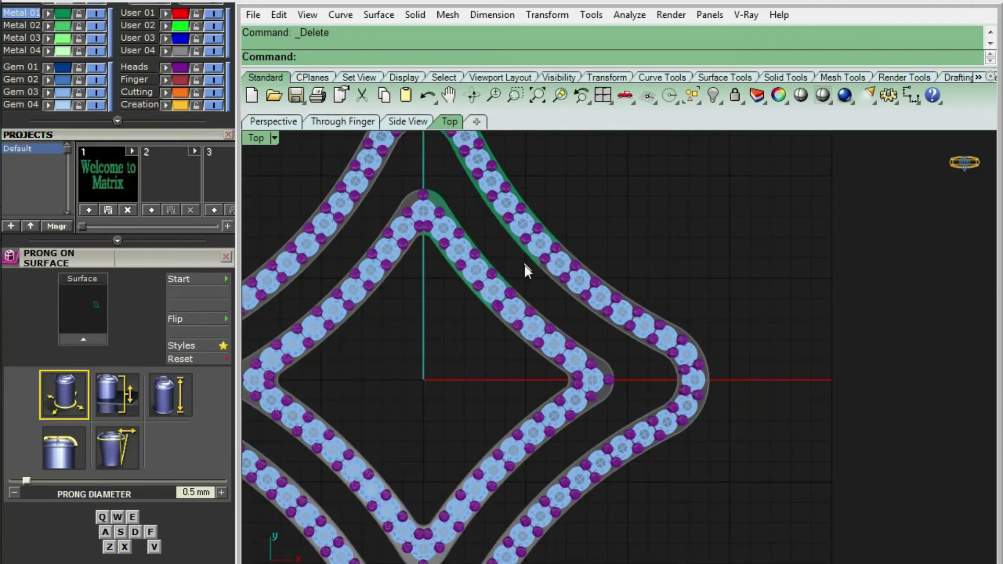
pyautogui.moveTo(524, 266); pyautogui.dragTo(582, 317, button='right')
pyautogui.press('F6')
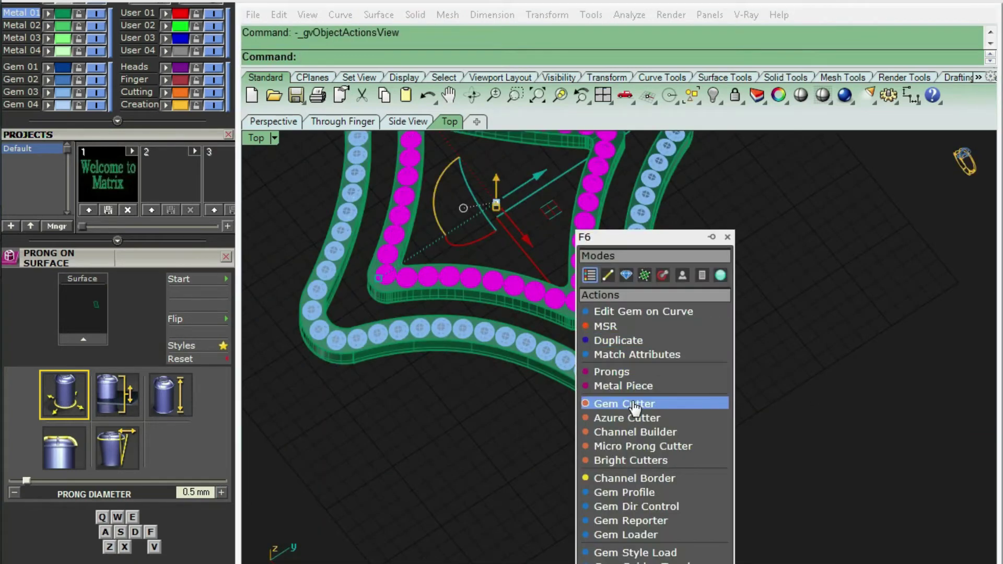
pyautogui.click(634, 405)
pyautogui.scroll(5, 556, 424)
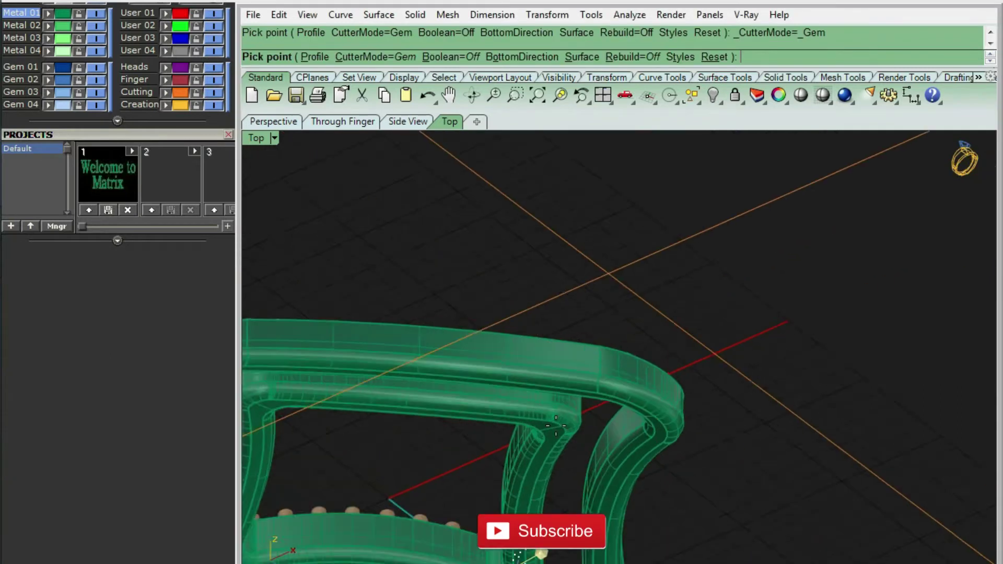
pyautogui.moveTo(556, 424); pyautogui.dragTo(517, 450, button='right')
pyautogui.scroll(-5, 515, 450)
pyautogui.scroll(4, 501, 418)
pyautogui.scroll(3, 498, 338)
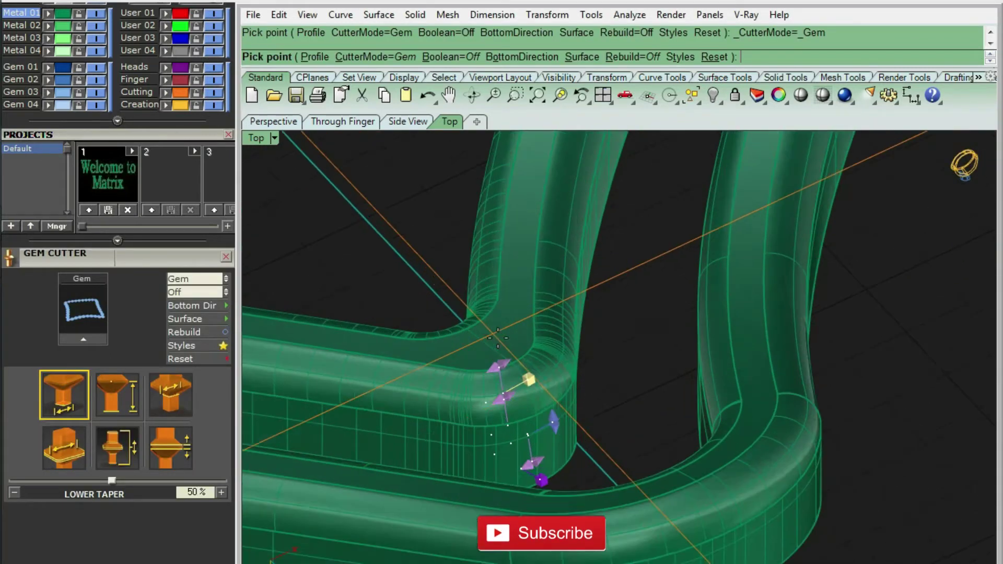
pyautogui.moveTo(522, 333)
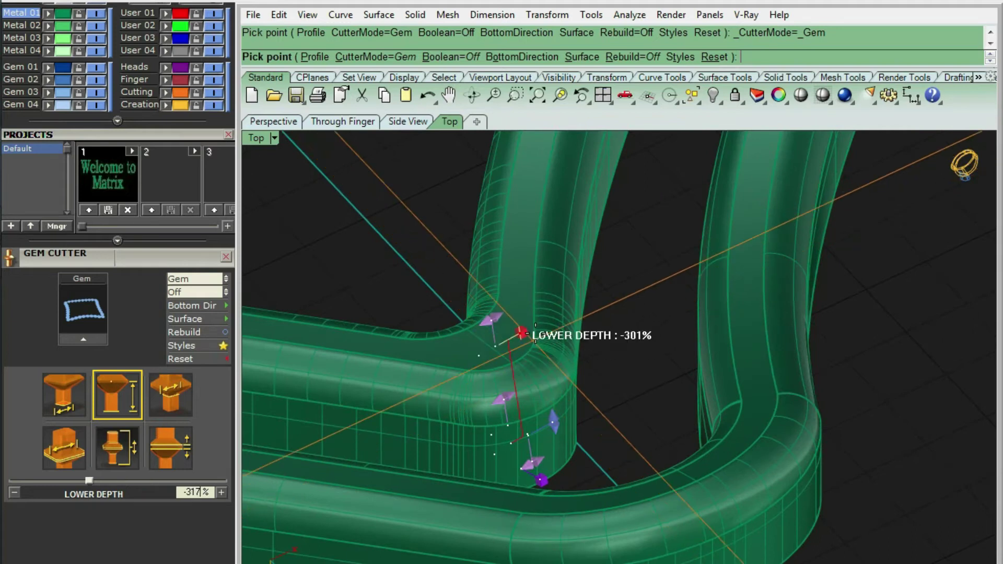
pyautogui.moveTo(543, 318); pyautogui.dragTo(552, 301)
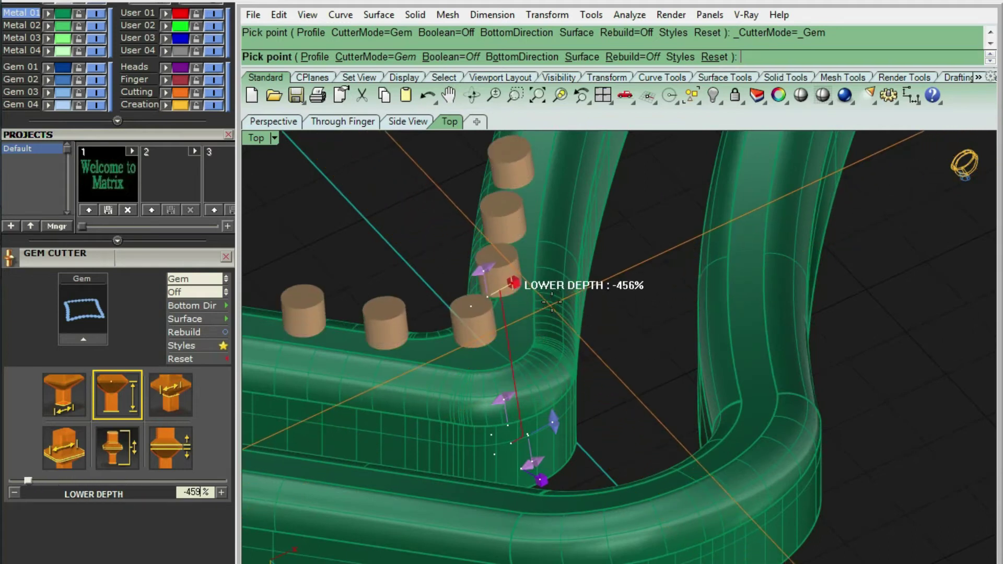
pyautogui.rightClick(561, 347)
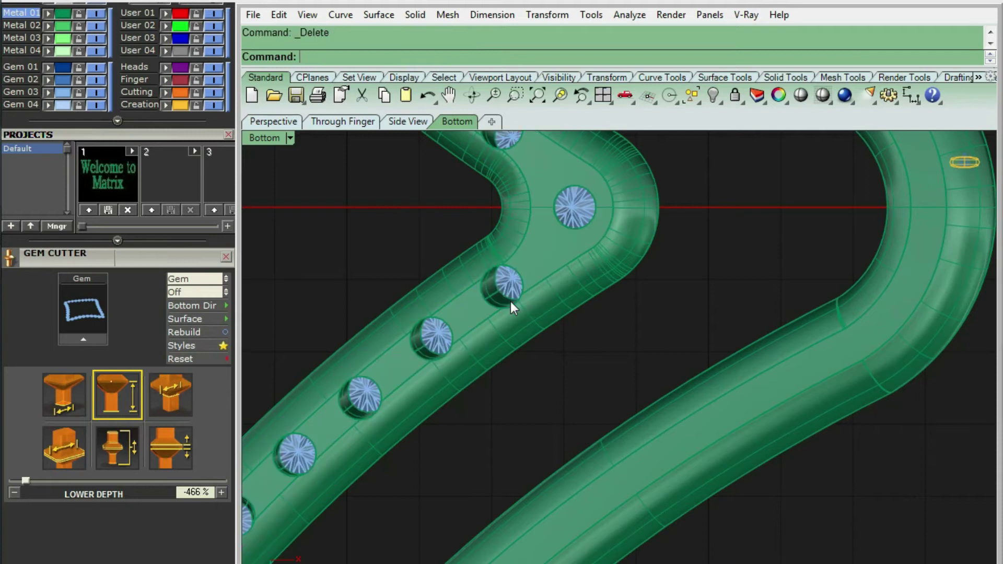
pyautogui.hotkey('ctrl', 'shift', 'e')
pyautogui.scroll(5, 542, 493)
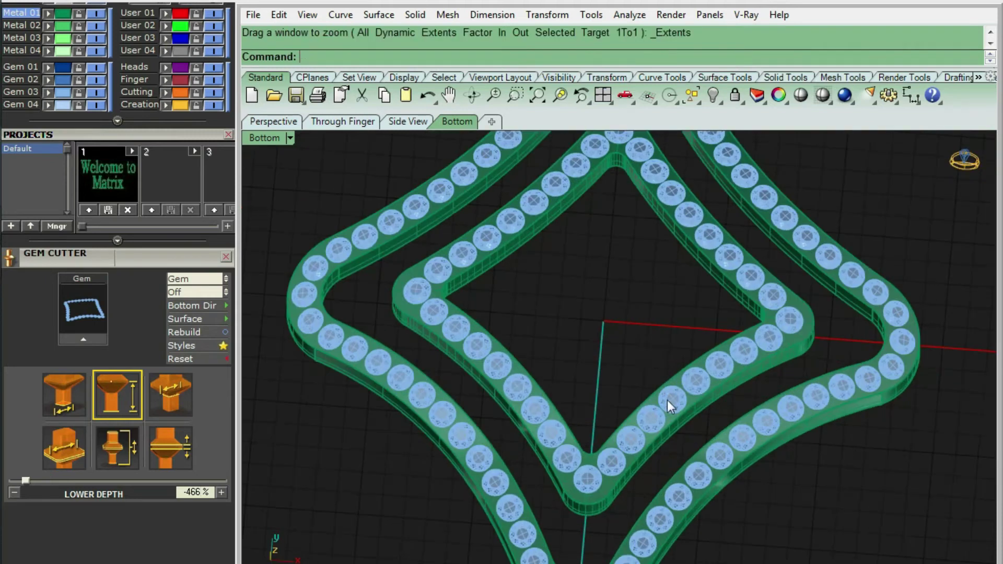
pyautogui.hotkey('ctrl', 'alt', 'w')
# Create Gem Cutters for the outer gems and boolean-subtract them from the outer band
pyautogui.click(527, 295)
pyautogui.press('F6')
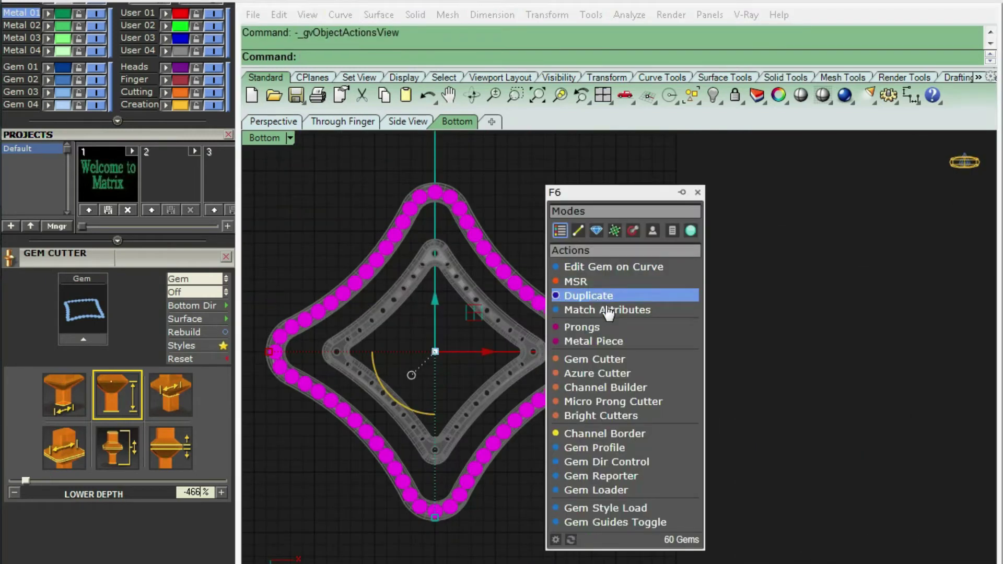
pyautogui.click(623, 366)
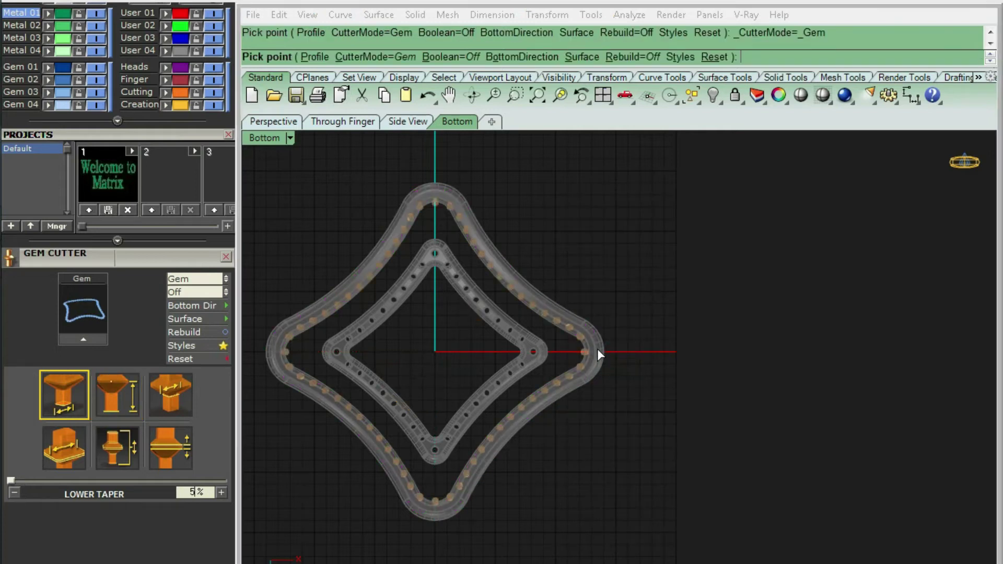
pyautogui.press('Return')
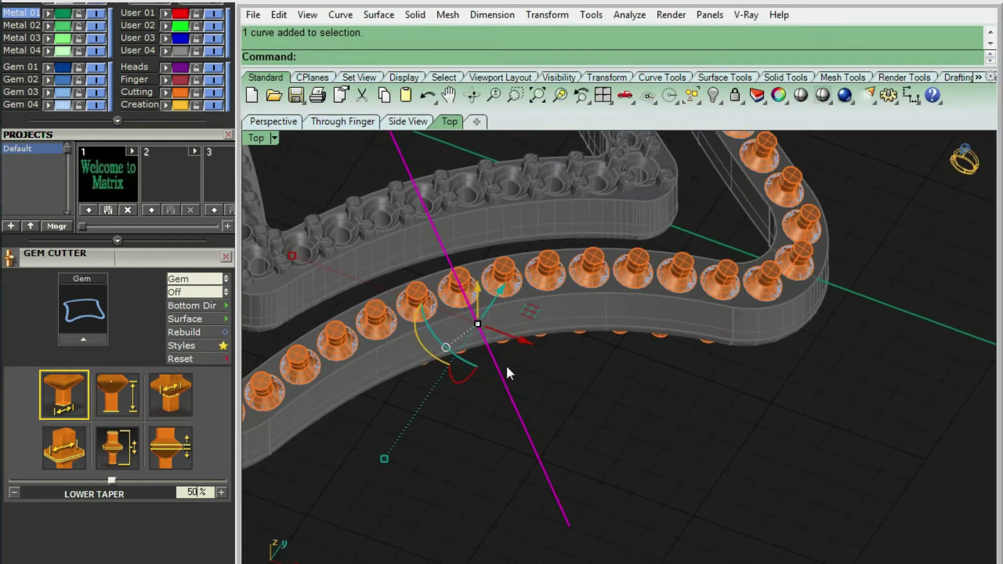
pyautogui.press('Delete')
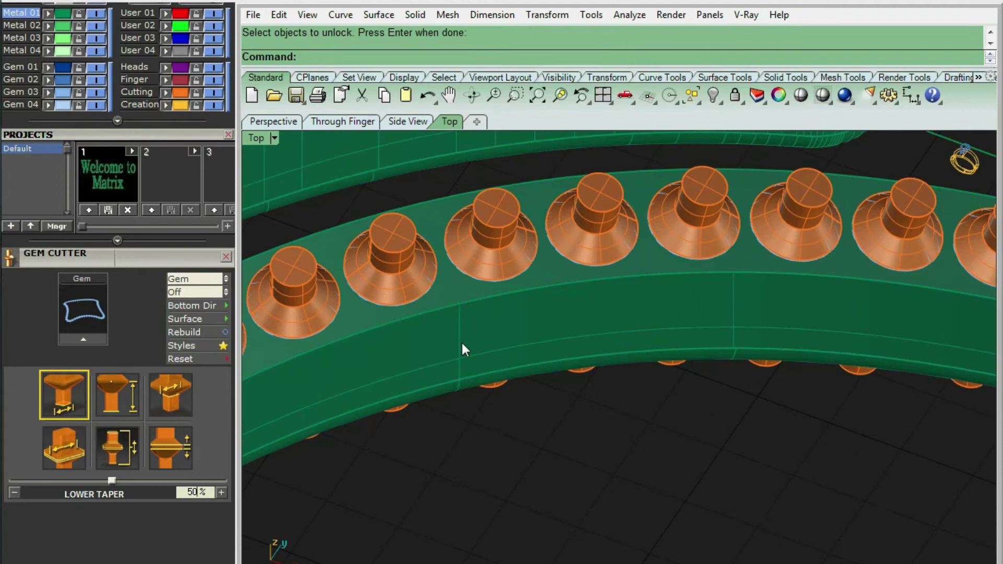
pyautogui.click(462, 343)
pyautogui.press('Return')
pyautogui.click(497, 208)
pyautogui.press('Return')
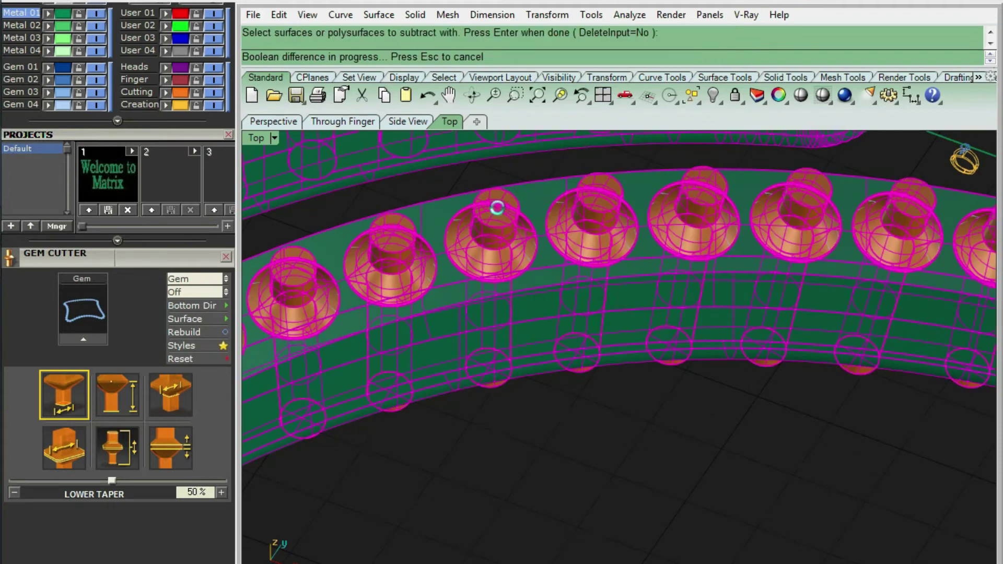
# Delete the leftover cutter group and check the cut band from the top view
pyautogui.click(449, 121)
pyautogui.scroll(-2, 481, 293)
pyautogui.scroll(-3, 500, 221)
pyautogui.scroll(3, 500, 221)
pyautogui.scroll(2, 529, 224)
pyautogui.click(507, 202)
pyautogui.press('Delete')
pyautogui.moveTo(530, 274)
pyautogui.keyDown('ctrl'); pyautogui.keyDown('shift'); pyautogui.mouseDown(button='right')
pyautogui.moveTo(527, 302)
pyautogui.moveTo(580, 156)
pyautogui.mouseUp(button='right'); pyautogui.keyUp('shift'); pyautogui.keyUp('ctrl')
pyautogui.click(449, 121)
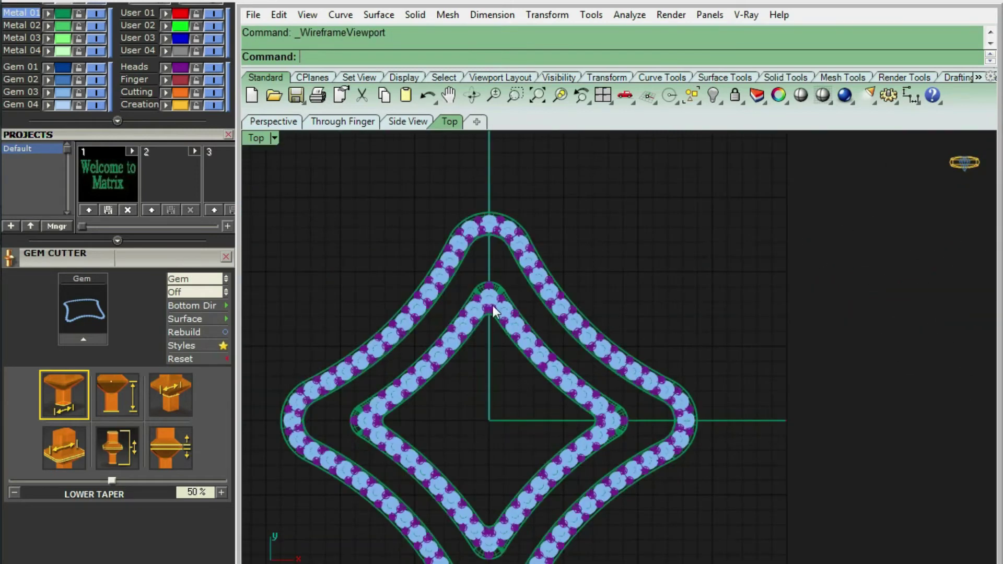
pyautogui.scroll(3, 497, 184)
# Offset the bar outline by 0.4, extrude it into a solid, and delete the construction curves
pyautogui.scroll(3, 448, 186)
pyautogui.write('.4')
pyautogui.press('Return')
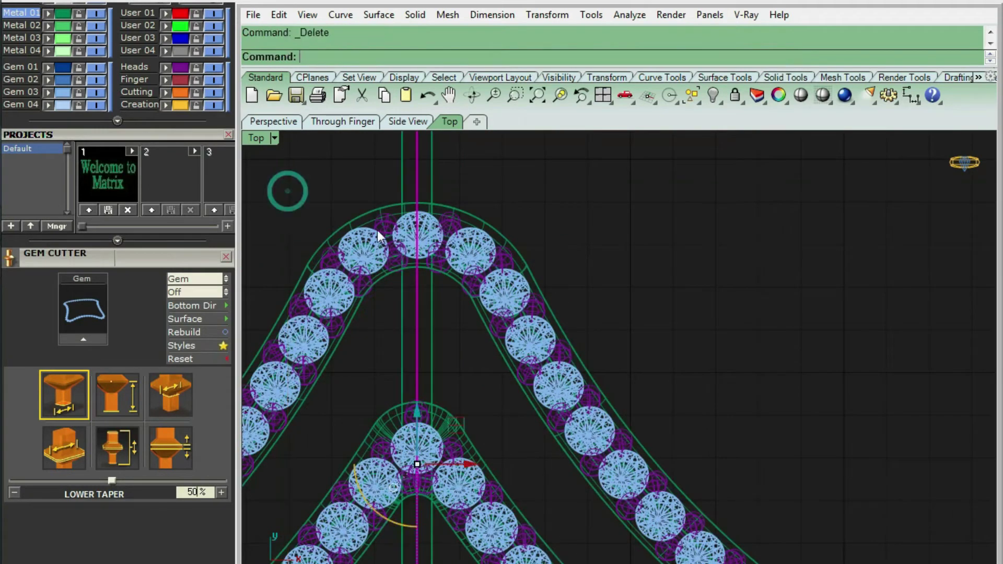
pyautogui.click(568, 388)
pyautogui.press('Return')
pyautogui.press('Delete')
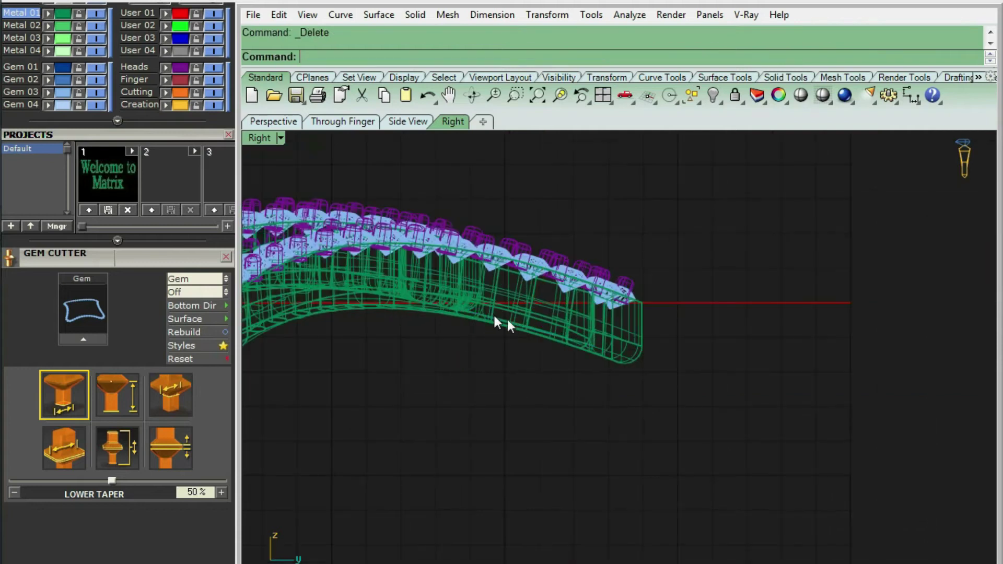
# Chamfer the bar edges by 0.25, then preview the pendant shaded from the Top view
pyautogui.write('CE')
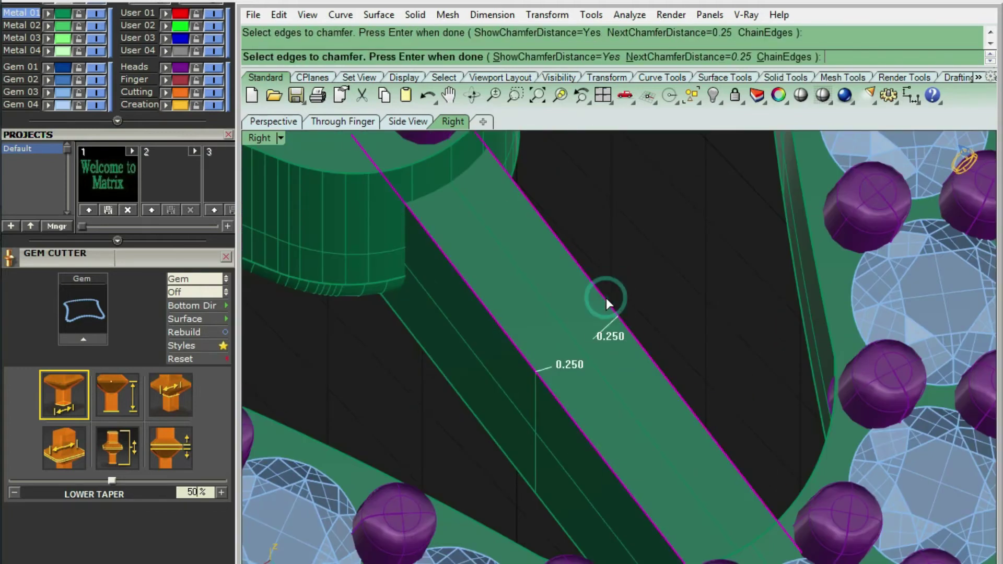
pyautogui.press('Return')
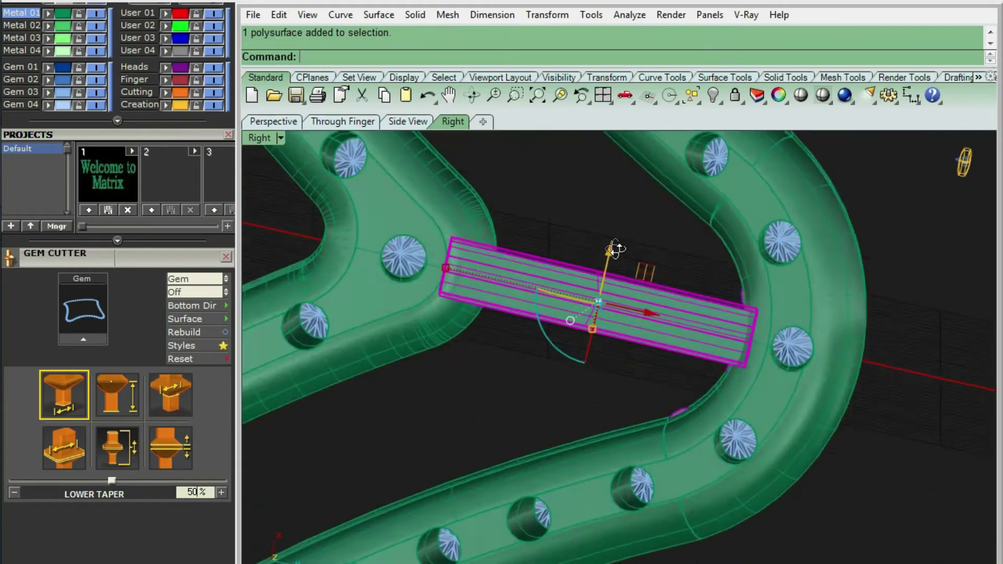
pyautogui.press('F5')
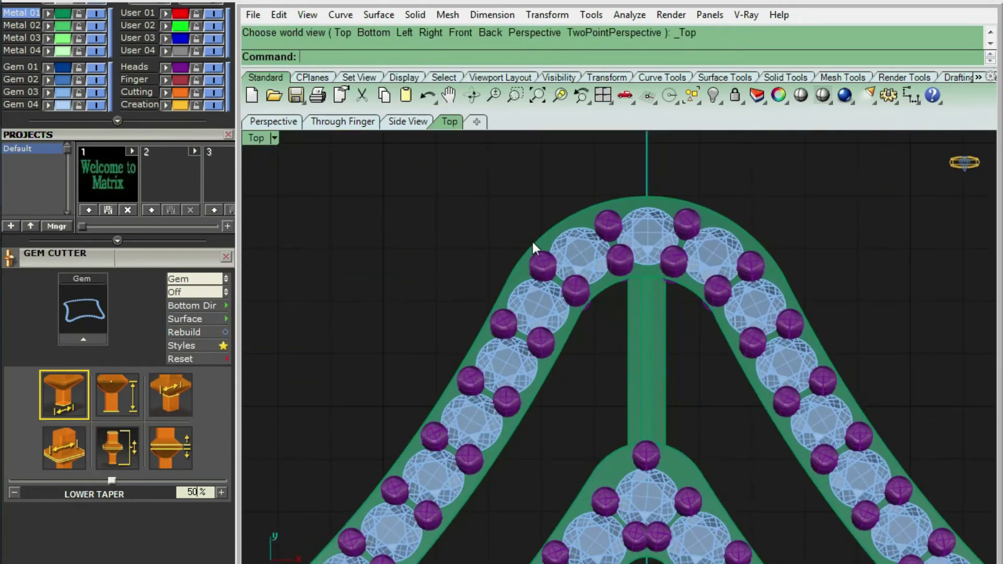
pyautogui.press('F6')
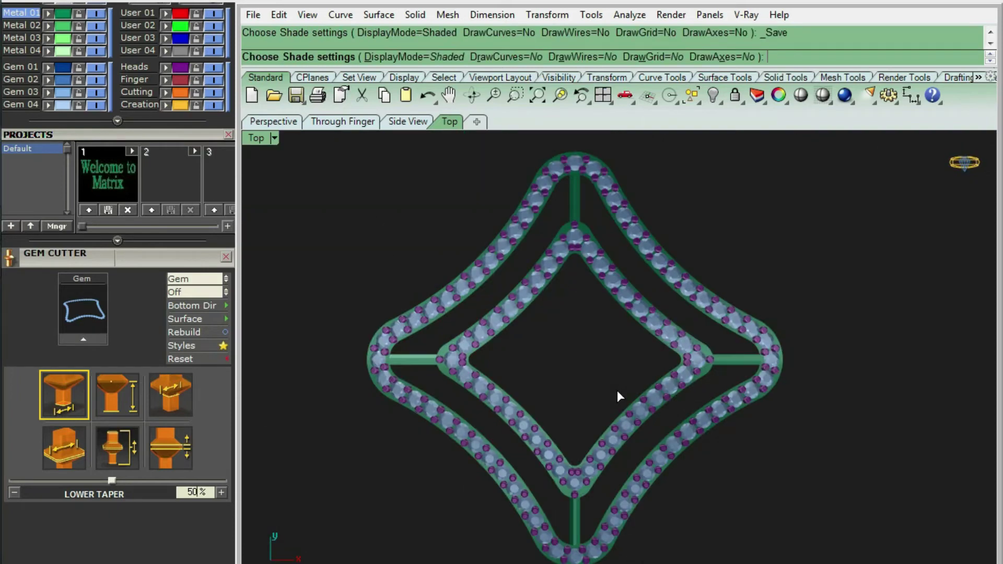
pyautogui.press('Return')
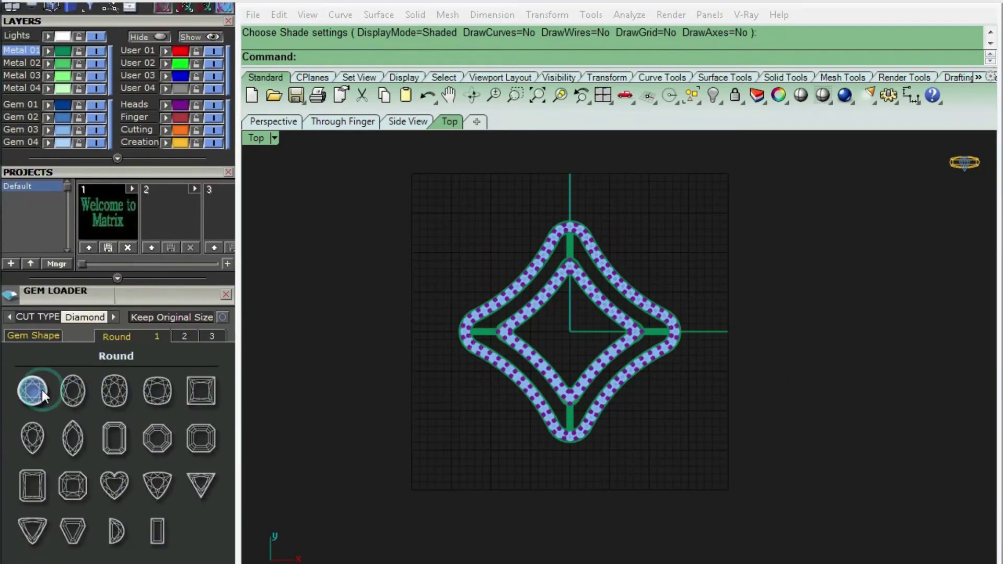
# Add a 5.0 mm round centre stone and give it a Base Setting 02 prong head
pyautogui.click(42, 390)
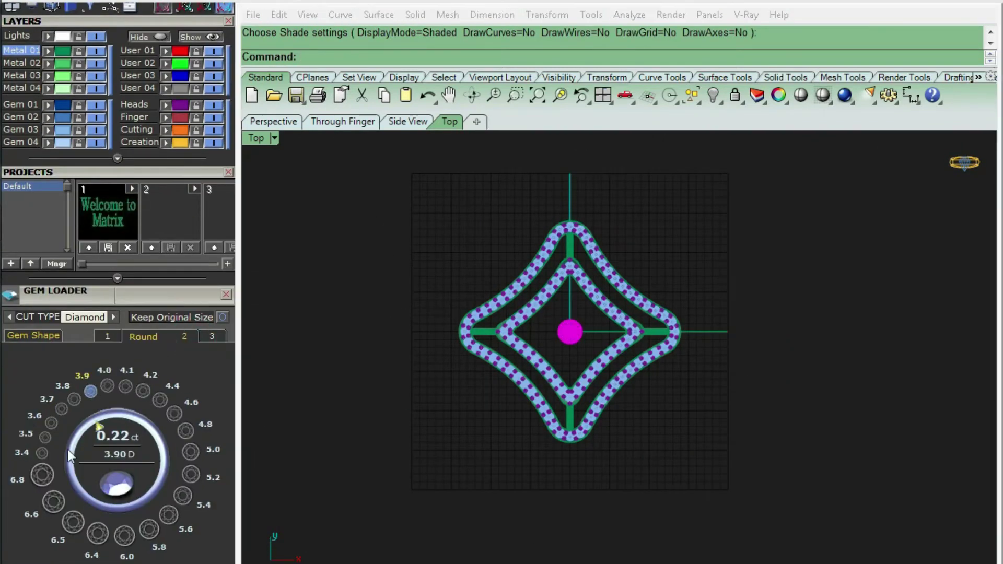
pyautogui.moveTo(68, 450); pyautogui.dragTo(197, 450)
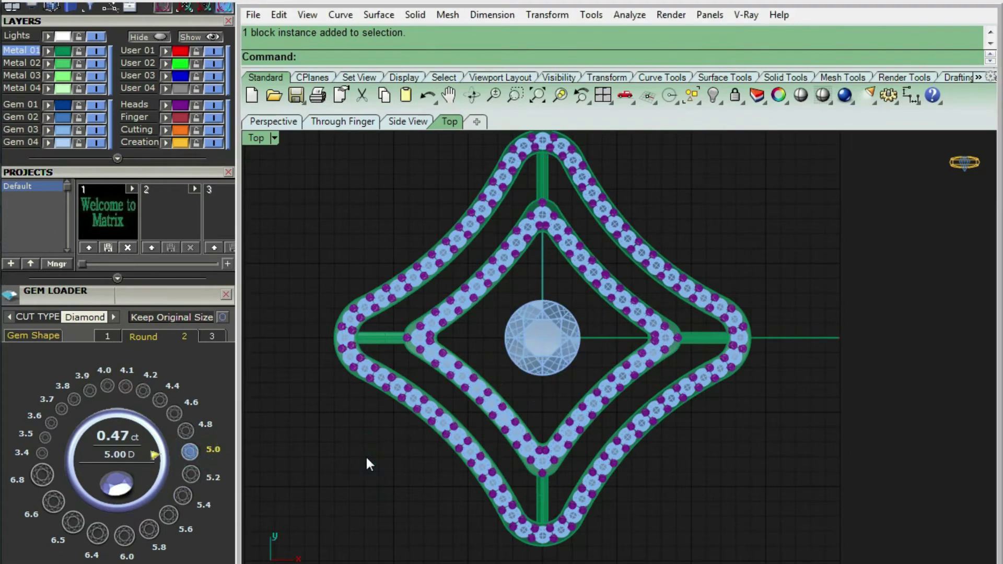
pyautogui.press('F6')
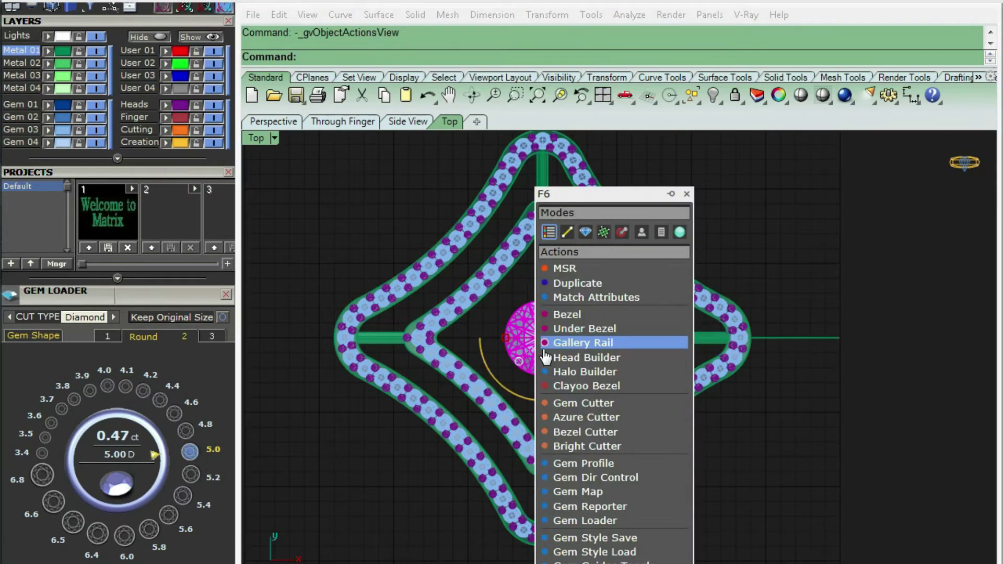
pyautogui.click(558, 358)
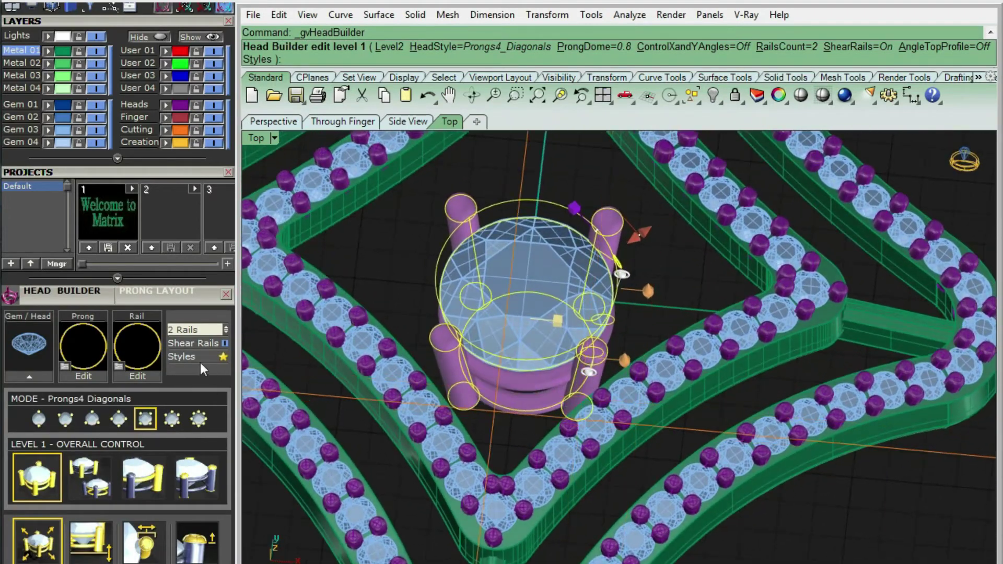
pyautogui.click(201, 363)
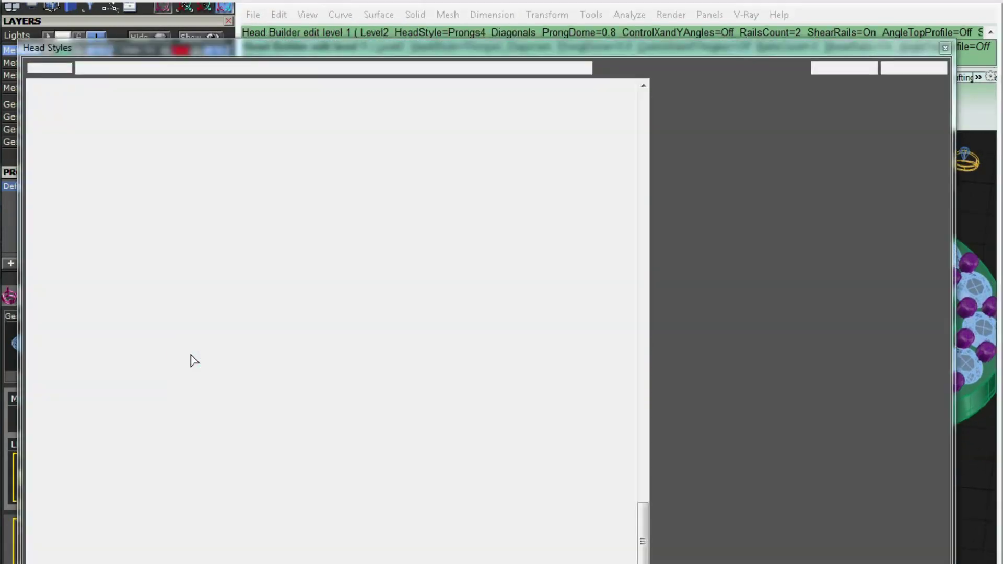
pyautogui.doubleClick(253, 308)
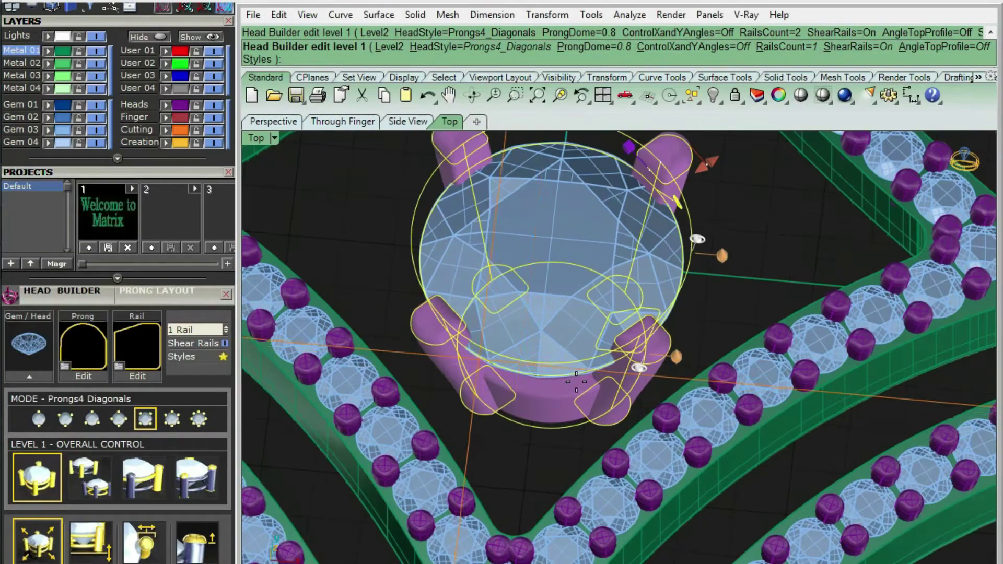
pyautogui.press('Return')
# Raise the centre stone and adjust the head drop, then regenerate the prong head
pyautogui.click(499, 313)
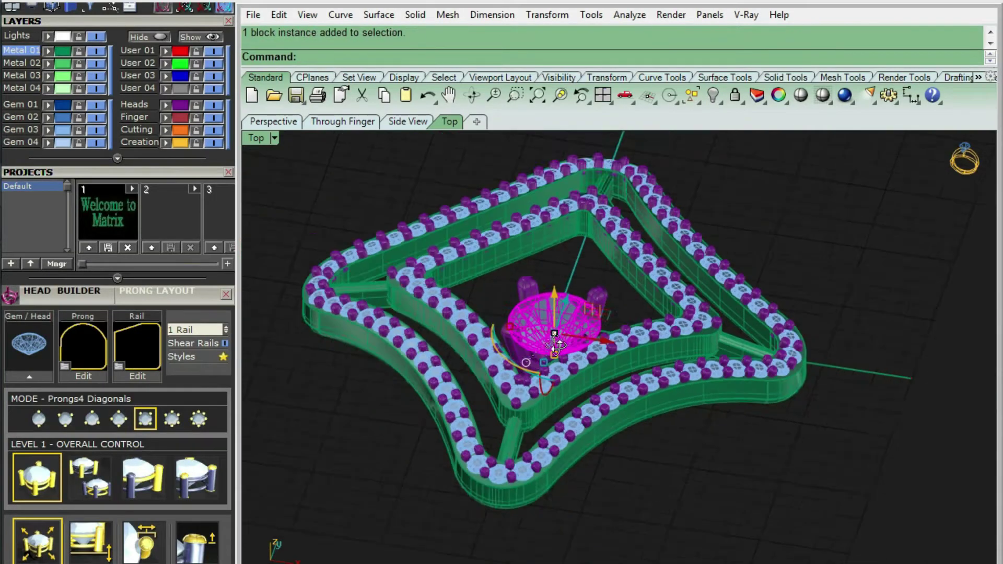
pyautogui.moveTo(575, 365); pyautogui.dragTo(606, 361, button='right')
pyautogui.moveTo(570, 275); pyautogui.dragTo(592, 196)
pyautogui.press('Return')
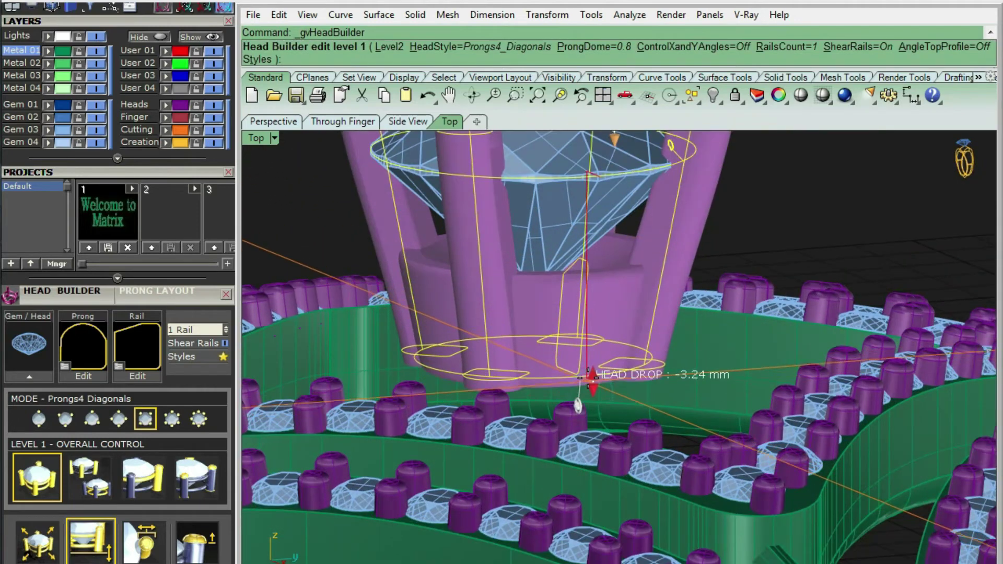
pyautogui.moveTo(592, 387); pyautogui.dragTo(593, 362)
pyautogui.press('Return')
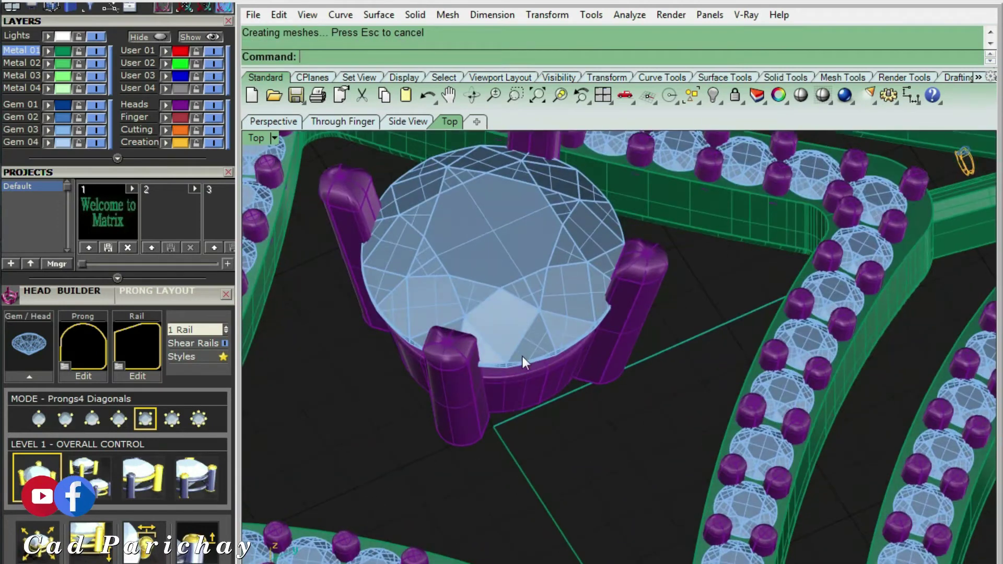
pyautogui.write('circle')
pyautogui.press('Return')
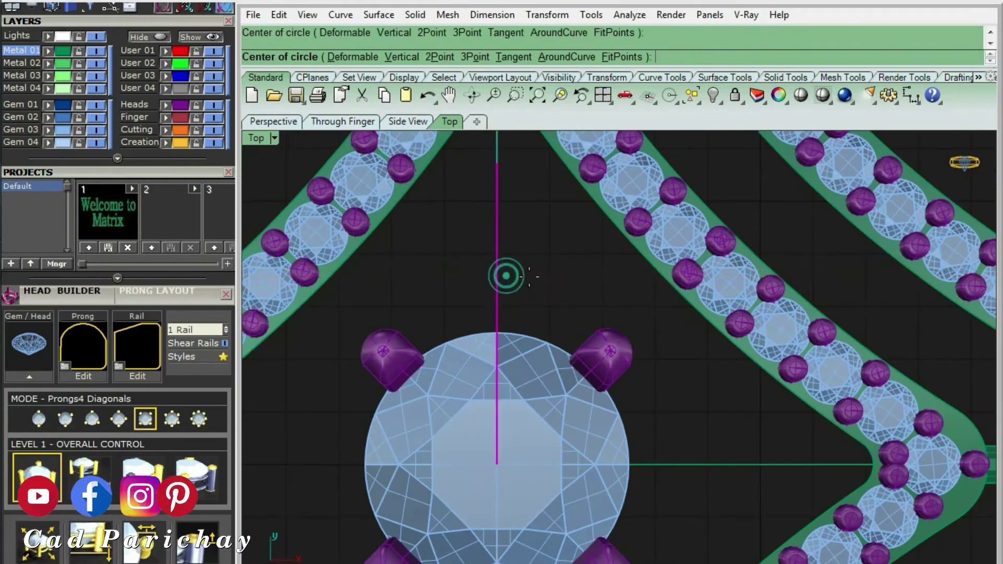
# Draw a diameter-1 circle above the stone, offset it outward, and pipe it into a tube ring
pyautogui.press('Return')
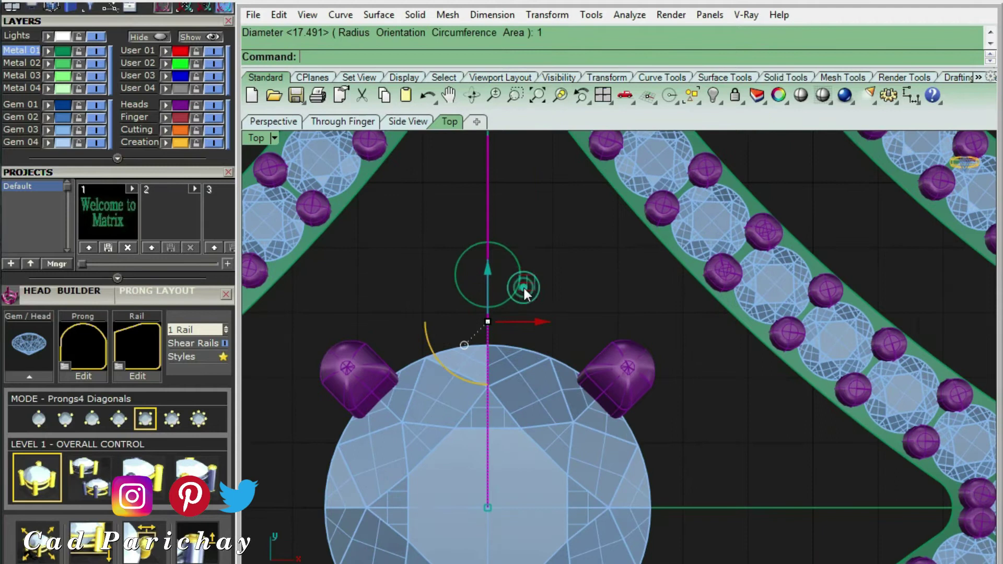
pyautogui.click(522, 267)
pyautogui.scroll(3, 543, 276)
pyautogui.write('offset')
pyautogui.press('Return')
pyautogui.scroll(2, 524, 256)
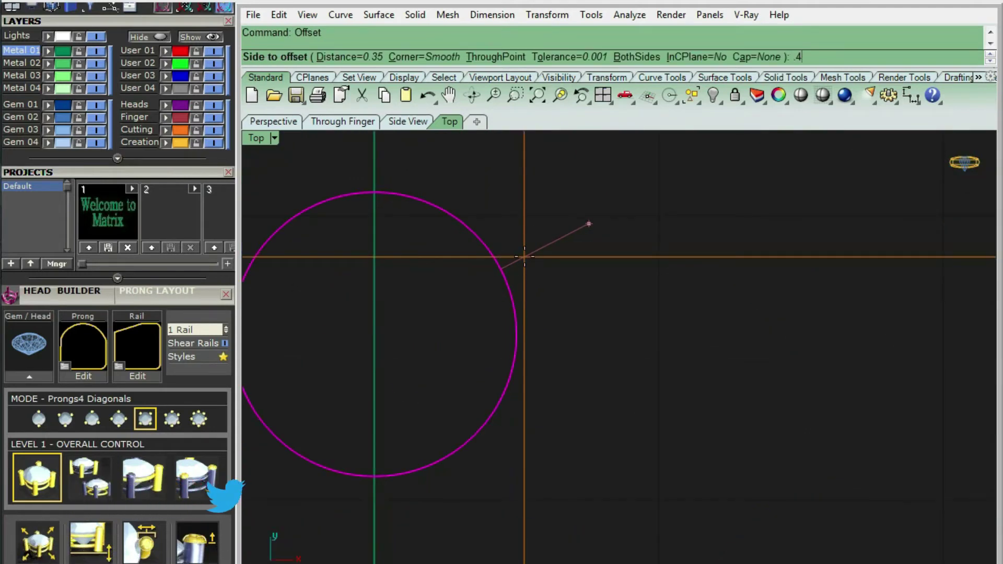
pyautogui.click(525, 256)
pyautogui.scroll(-3, 544, 272)
pyautogui.write('PP')
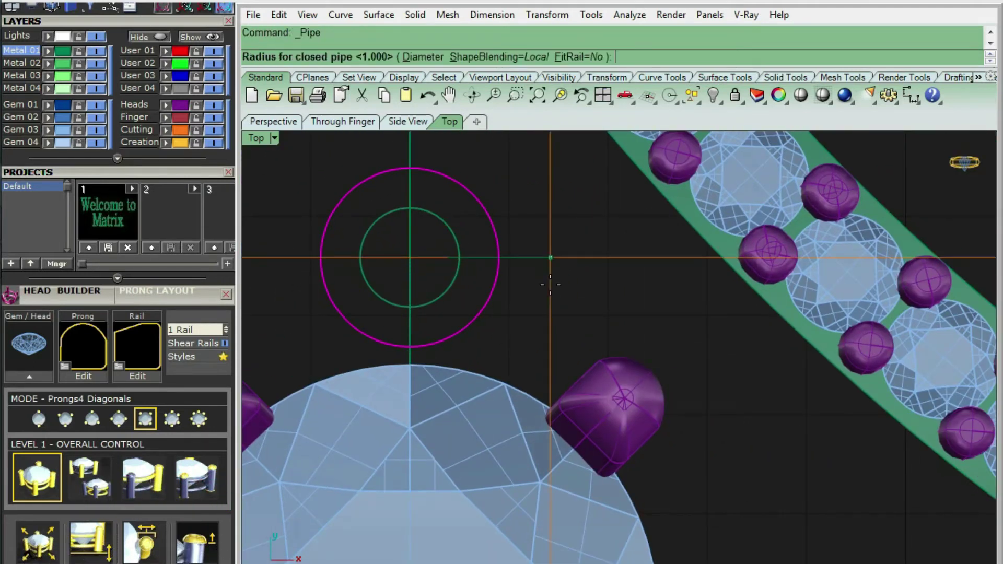
pyautogui.press('Return')
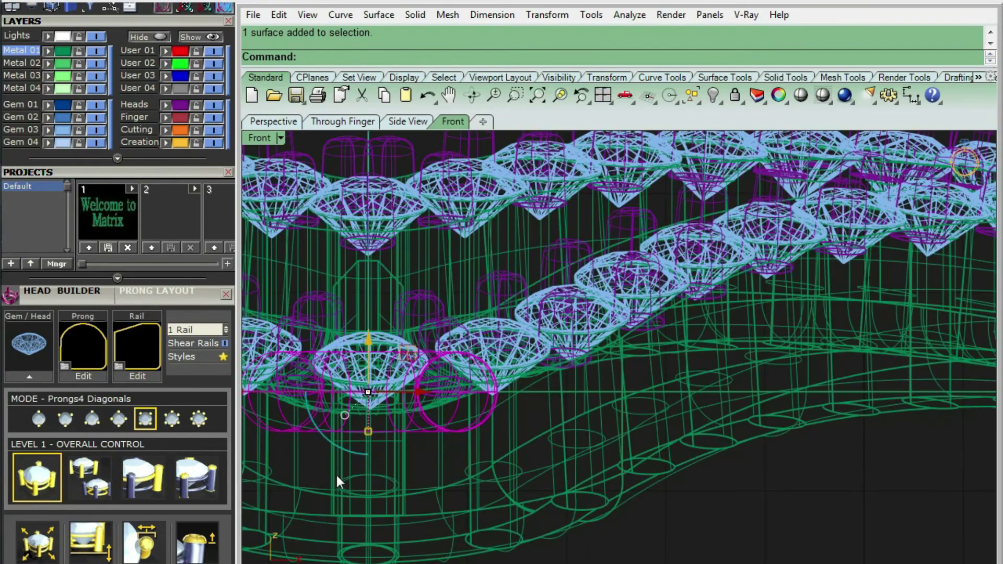
# Tilt the ring upright and move it against the head's prong
pyautogui.moveTo(350, 455); pyautogui.dragTo(322, 434)
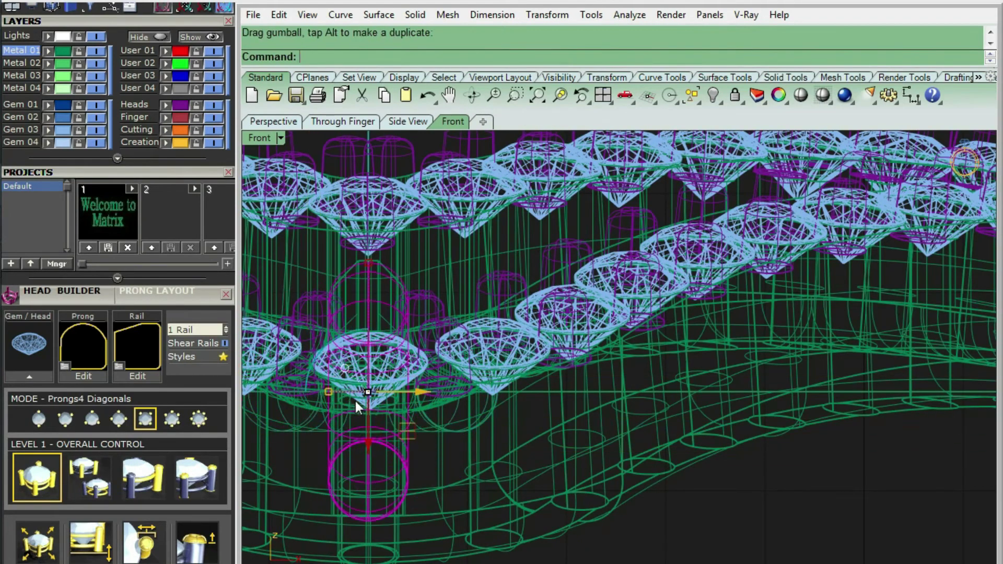
pyautogui.hotkey('ctrl', 'F1')
pyautogui.hotkey('ctrl', 'alt', 's')
pyautogui.scroll(5, 384, 266)
pyautogui.click(453, 380)
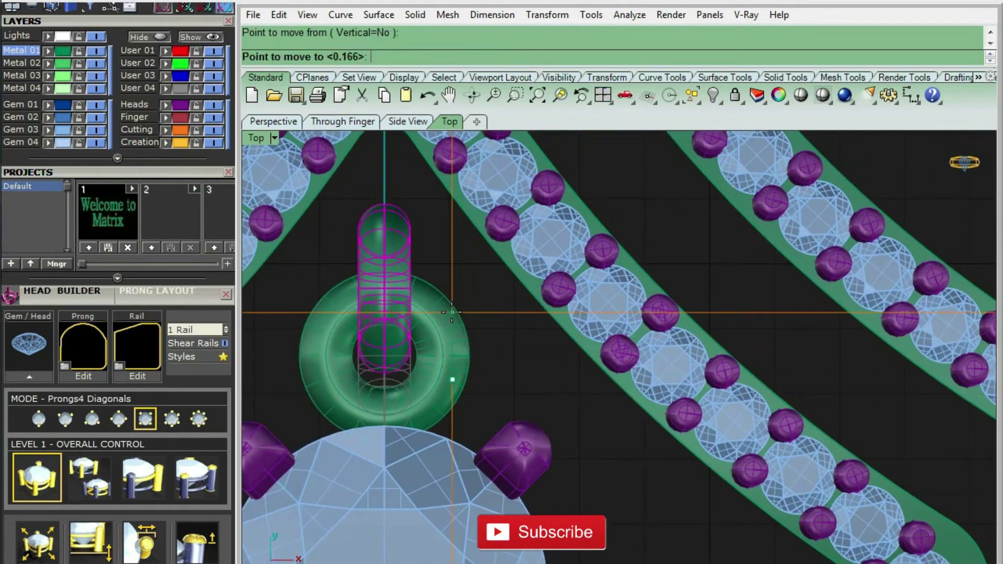
pyautogui.scroll(4, 452, 320)
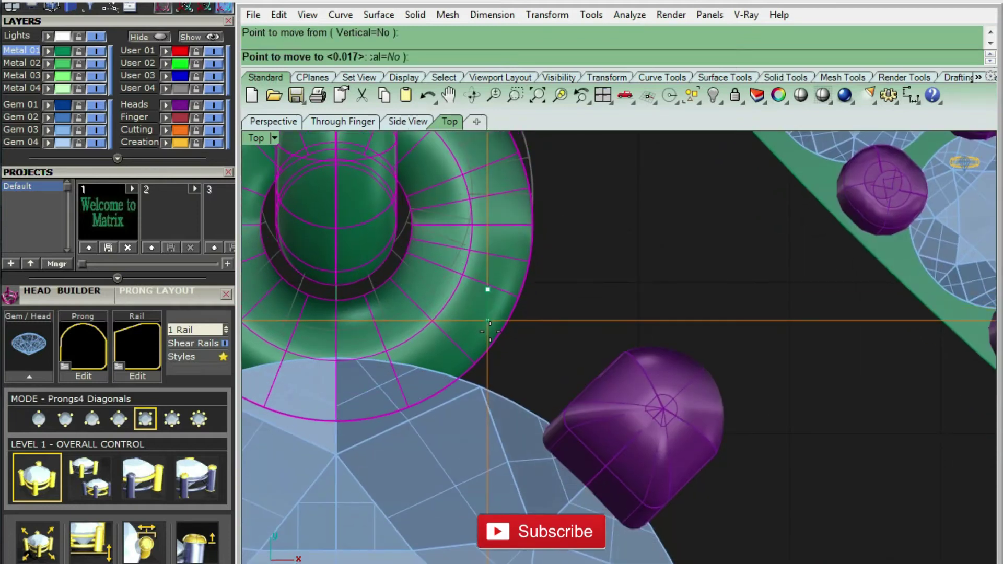
pyautogui.click(491, 341)
pyautogui.keyDown('ctrl'); pyautogui.keyDown('shift'); pyautogui.moveTo(491, 341); pyautogui.dragTo(526, 360, button='right'); pyautogui.keyUp('shift'); pyautogui.keyUp('ctrl')
pyautogui.moveTo(509, 397); pyautogui.dragTo(496, 303)
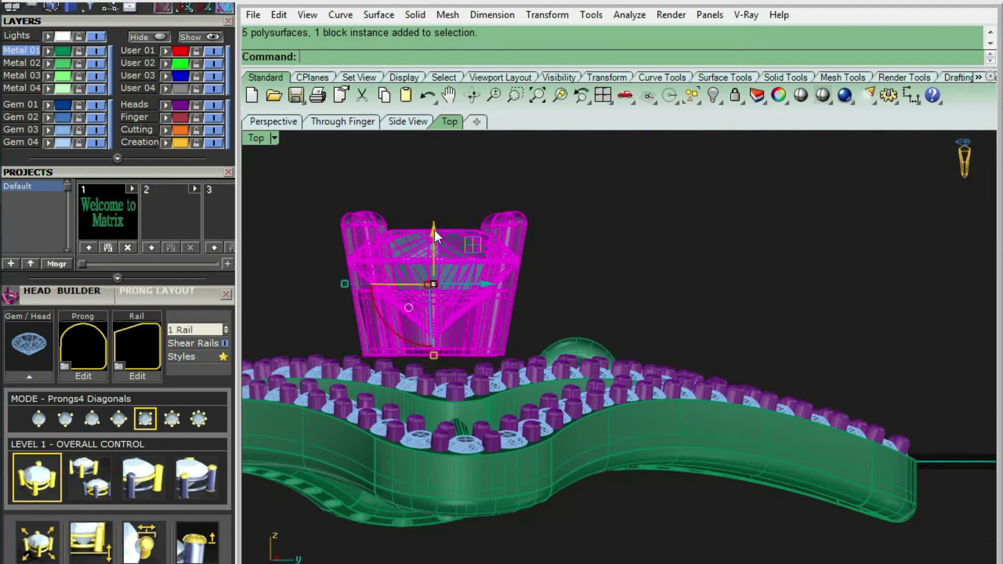
# Reposition the head and ring so the stone hangs from the loop, then paste the copied piece
pyautogui.moveTo(435, 234); pyautogui.dragTo(449, 345)
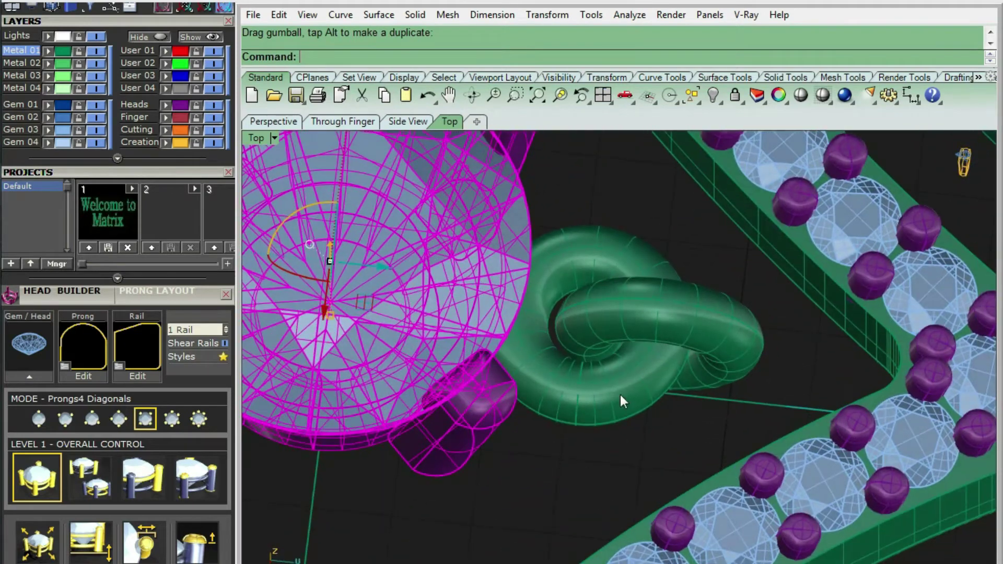
pyautogui.click(647, 371)
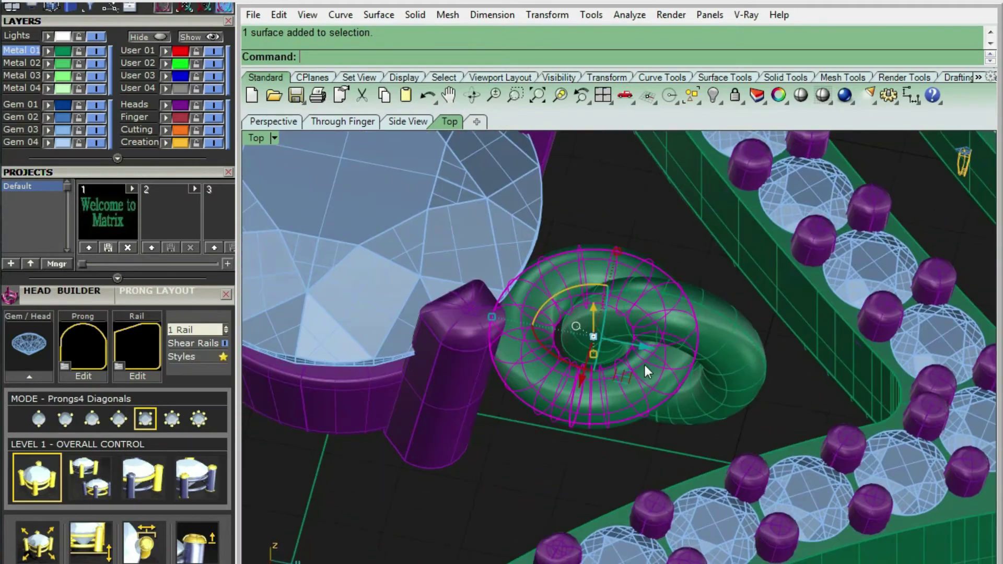
pyautogui.moveTo(674, 360); pyautogui.dragTo(348, 343)
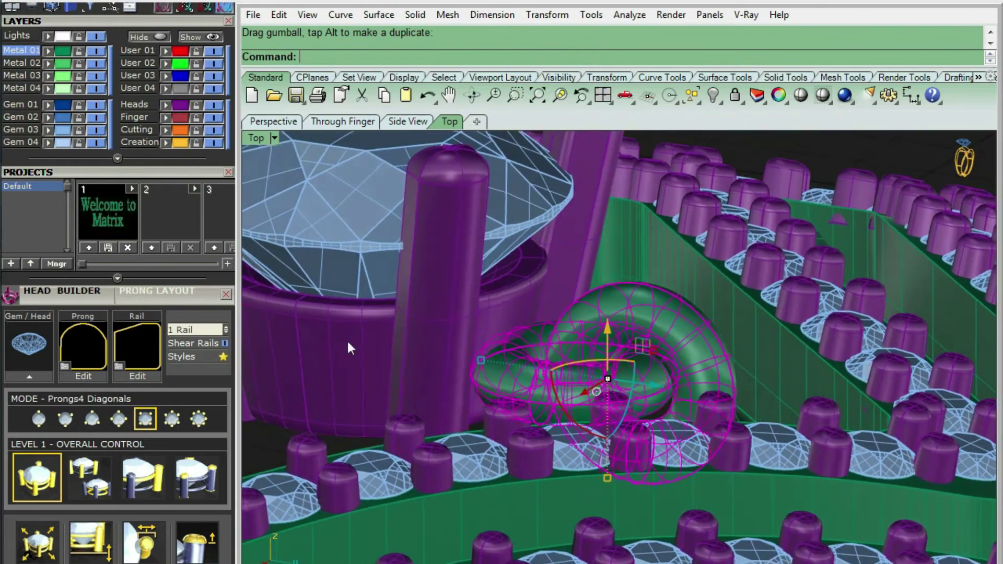
pyautogui.click(371, 223)
pyautogui.moveTo(371, 222); pyautogui.dragTo(370, 203)
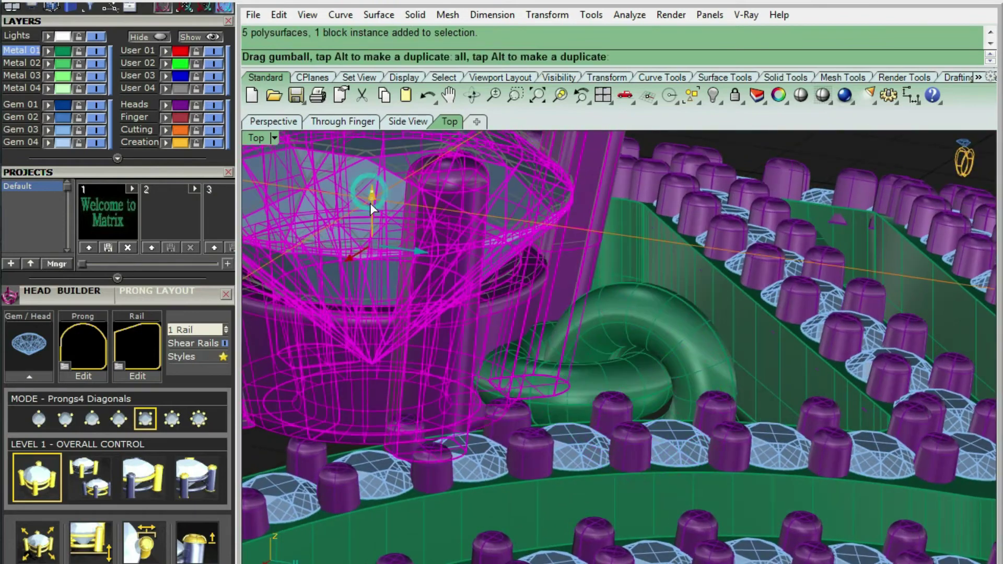
pyautogui.hotkey('ctrl', 'v')
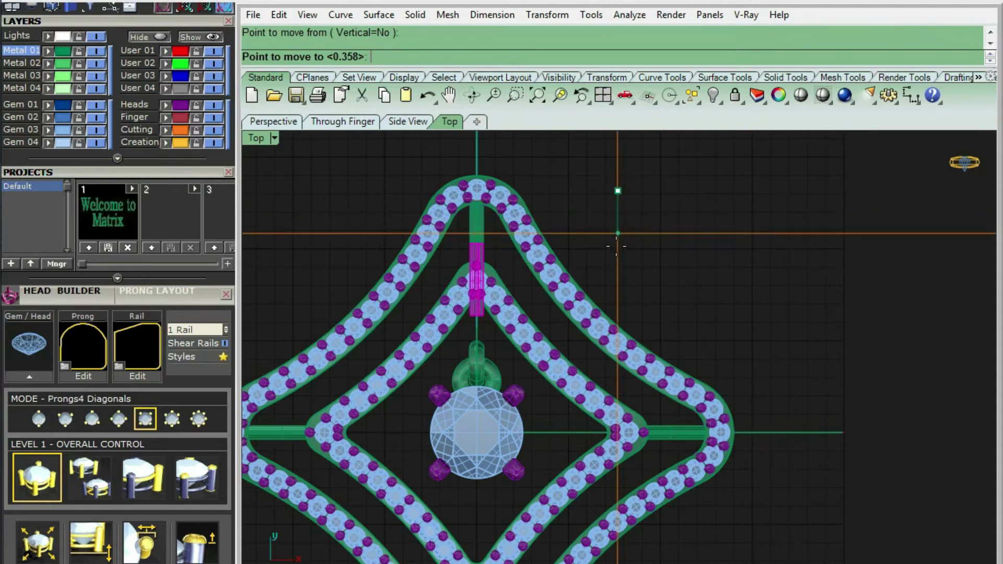
# Shift the connecting bar slightly left to line up with the stem, checking alignment by orbiting
pyautogui.scroll(3, 505, 332)
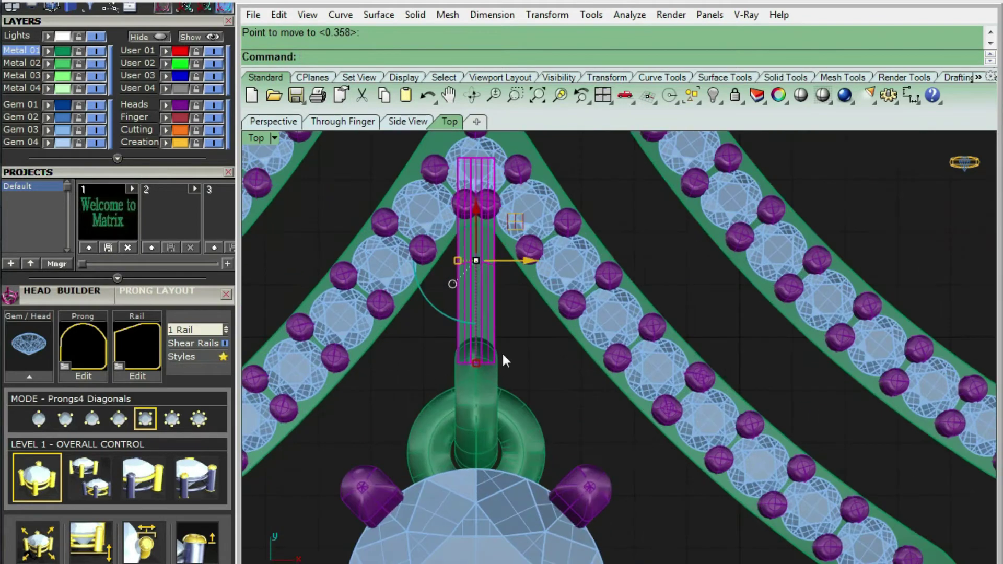
pyautogui.scroll(3, 427, 294)
pyautogui.scroll(2, 368, 253)
pyautogui.moveTo(337, 241); pyautogui.dragTo(323, 240)
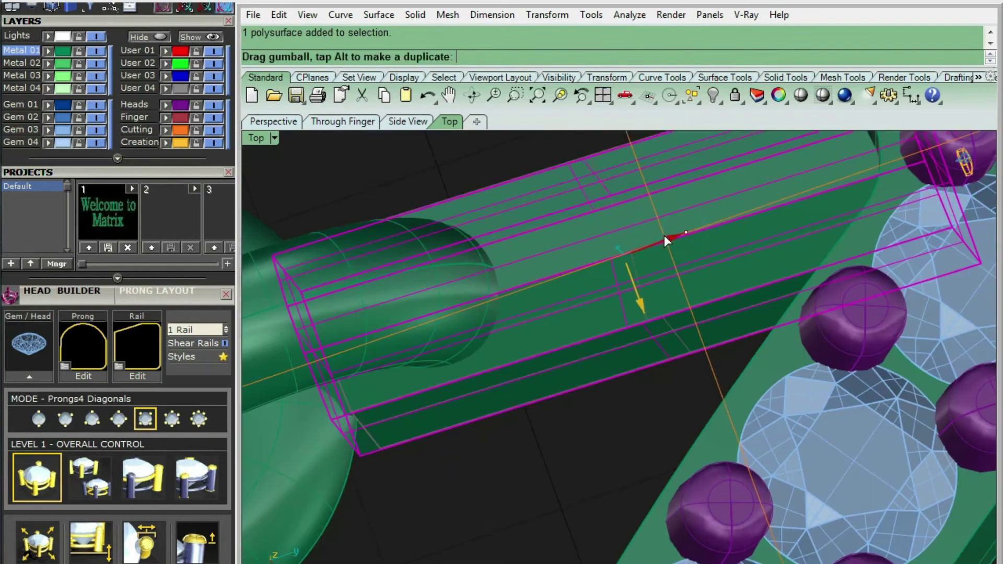
pyautogui.moveTo(666, 241); pyautogui.dragTo(577, 291)
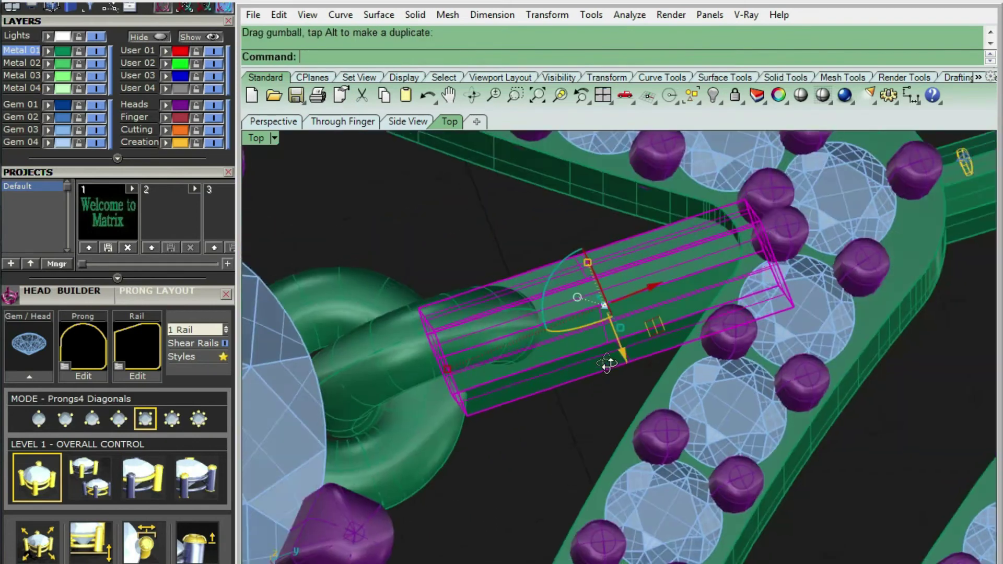
pyautogui.moveTo(578, 291)
pyautogui.mouseDown(button='right')
pyautogui.moveTo(454, 488)
pyautogui.moveTo(476, 494)
pyautogui.mouseUp(button='right')
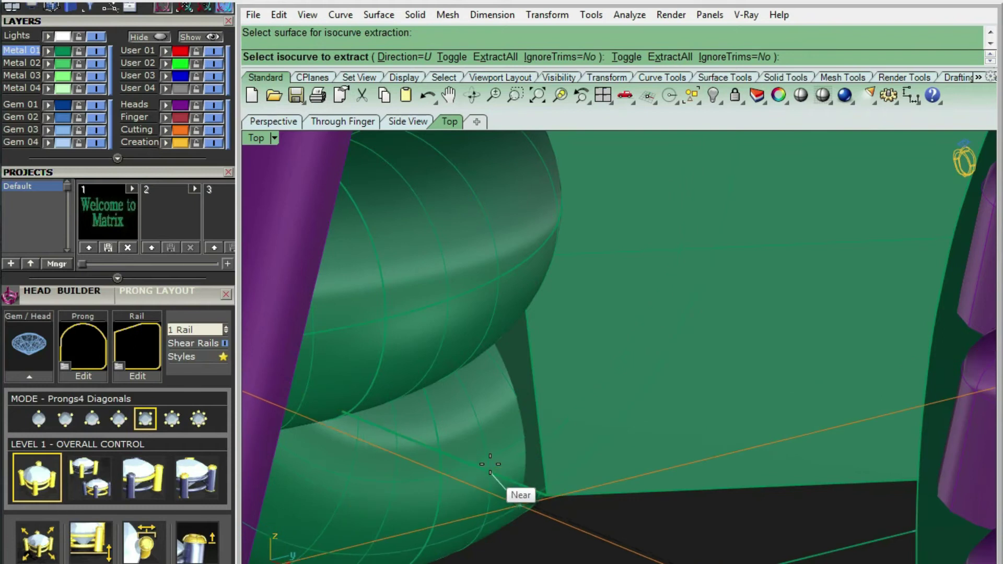
# Extract an isocurve from the tube and extrude it to both sides as a cutter
pyautogui.scroll(2, 490, 461)
pyautogui.press('Return')
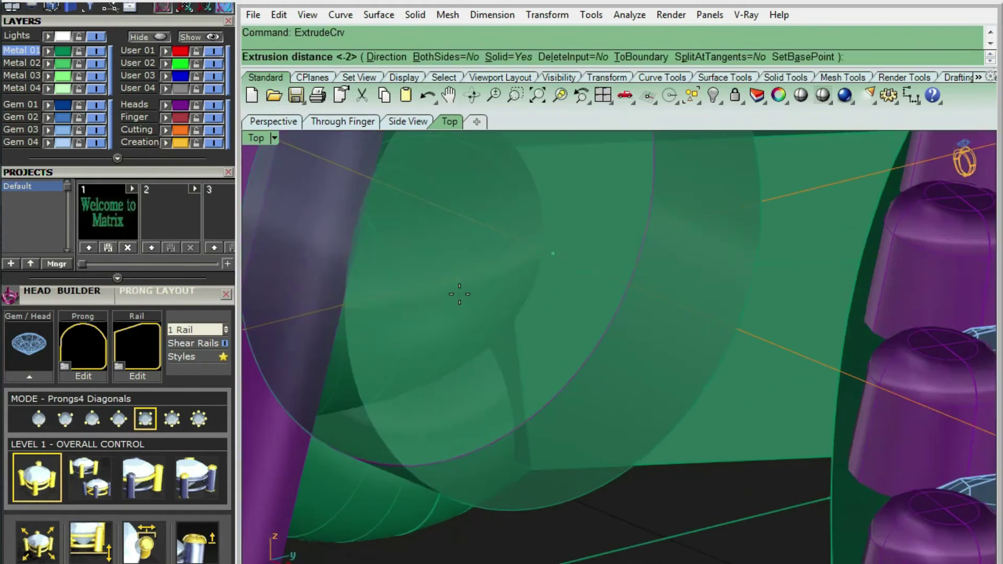
pyautogui.scroll(-3, 460, 291)
pyautogui.scroll(-3, 574, 340)
pyautogui.write('b')
pyautogui.press('Return')
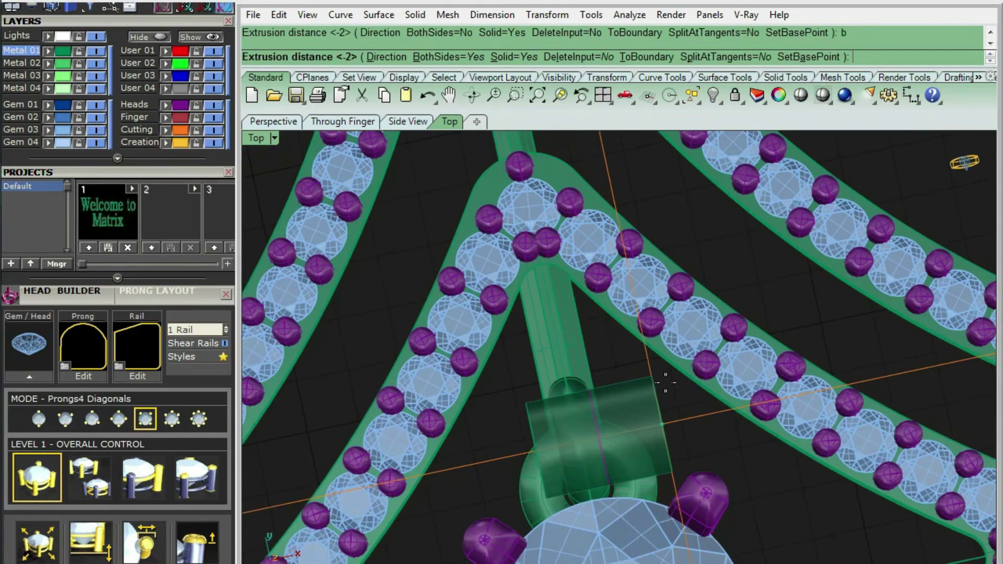
pyautogui.click(666, 383)
pyautogui.press('Delete')
pyautogui.scroll(2, 564, 334)
pyautogui.press('Return')
pyautogui.press('Escape')
# Boolean-difference the cutter from the connecting bar and delete the leftover piece
pyautogui.click(563, 333)
pyautogui.write('bd')
pyautogui.press('Return')
pyautogui.click(641, 390)
pyautogui.press('Return')
pyautogui.press('Delete')
# Inspect the trimmed bar end in shaded display, then return to the top view
pyautogui.moveTo(618, 359); pyautogui.dragTo(507, 360, button='right')
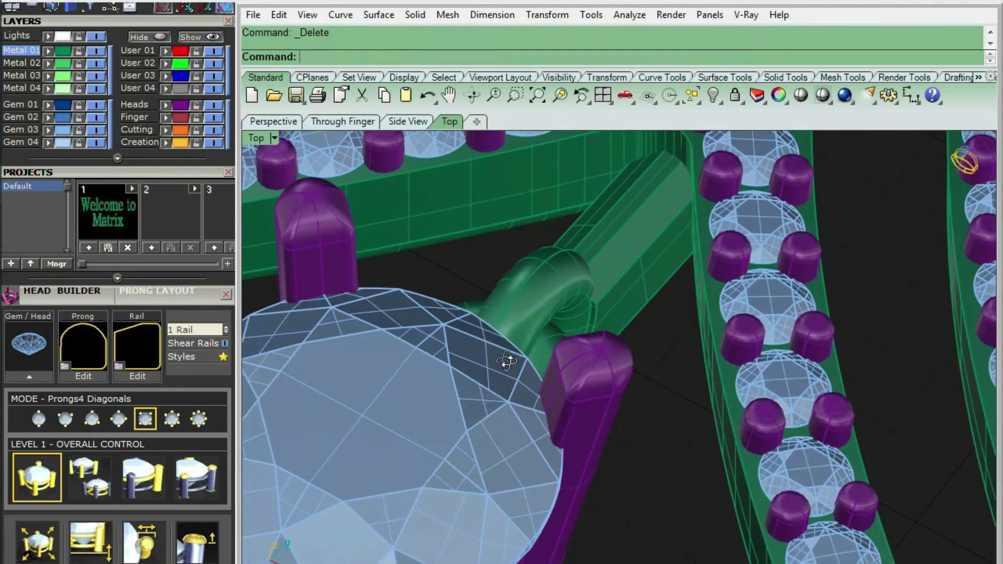
pyautogui.write('shade')
pyautogui.press('Return')
pyautogui.moveTo(530, 415)
pyautogui.mouseDown(button='right')
pyautogui.moveTo(544, 222)
pyautogui.moveTo(495, 347)
pyautogui.moveTo(543, 312)
pyautogui.mouseUp(button='right')
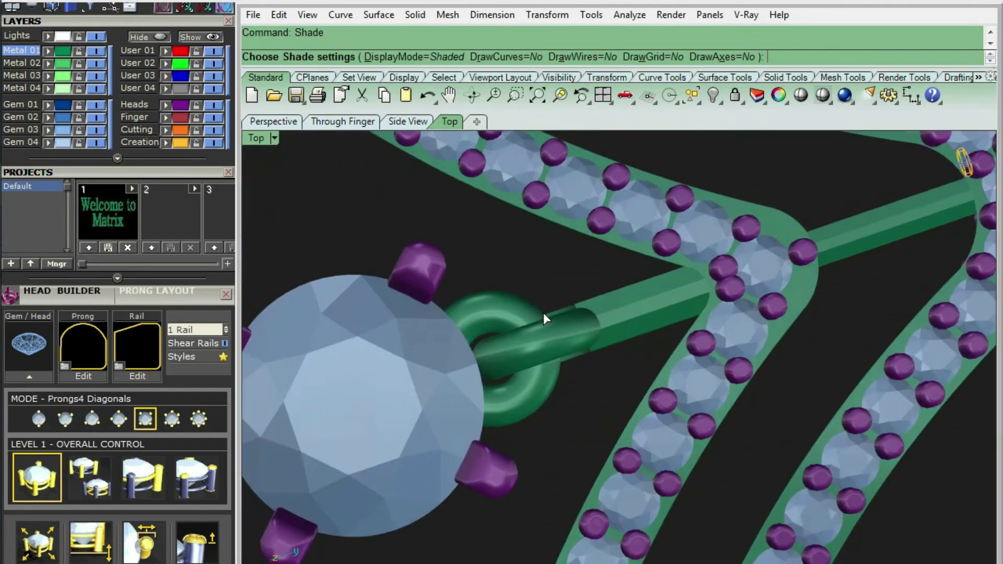
pyautogui.press('Escape')
pyautogui.click(566, 306)
pyautogui.hotkey('ctrl', 'F1')
pyautogui.scroll(2, 546, 296)
# Rotate the centre stone's prong head by 45 degrees
pyautogui.scroll(2, 547, 296)
pyautogui.click(573, 394)
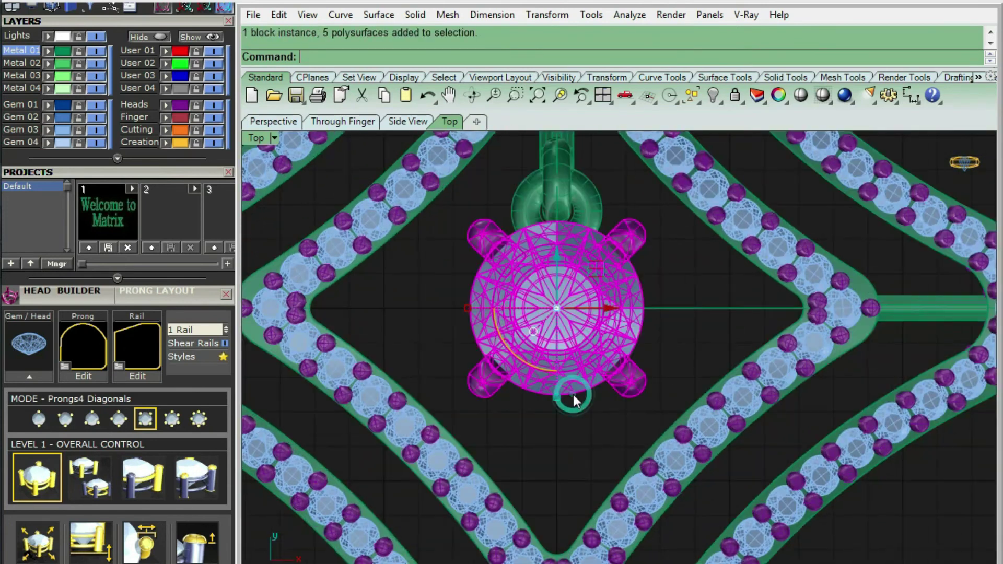
pyautogui.click(491, 334)
pyautogui.write('45')
pyautogui.press('Return')
pyautogui.press('Escape')
# Shift the connecting tube beside the hanging ring into place, checking from tilted views
pyautogui.moveTo(582, 401)
pyautogui.mouseDown(button='right')
pyautogui.moveTo(448, 275)
pyautogui.moveTo(627, 269)
pyautogui.moveTo(501, 343)
pyautogui.mouseUp(button='right')
pyautogui.scroll(3, 501, 342)
pyautogui.scroll(3, 553, 324)
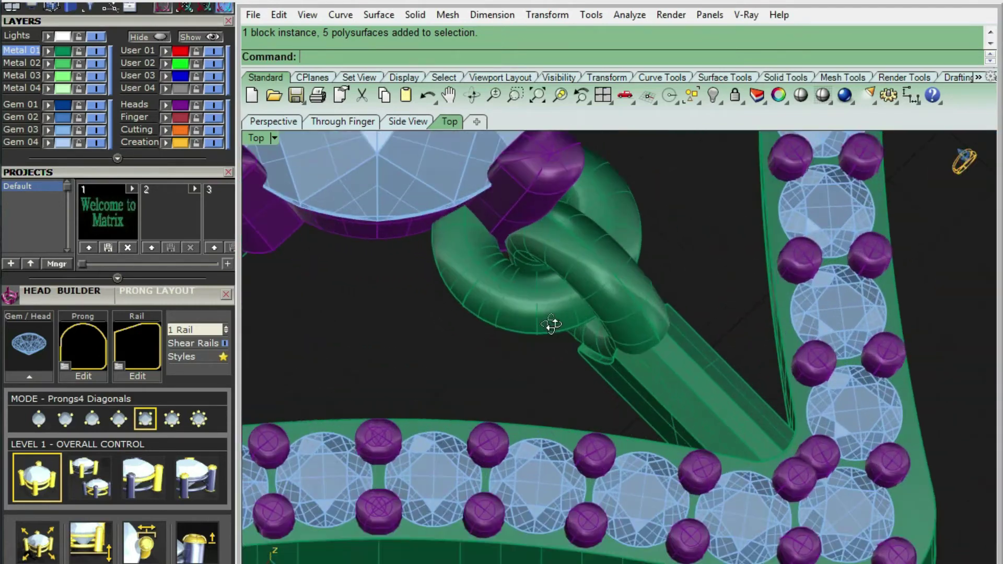
pyautogui.moveTo(553, 324); pyautogui.dragTo(497, 335, button='right')
pyautogui.click(496, 334)
pyautogui.moveTo(572, 302); pyautogui.dragTo(664, 356, button='right')
pyautogui.moveTo(667, 339); pyautogui.dragTo(691, 346)
pyautogui.moveTo(691, 345)
pyautogui.mouseDown(button='right')
pyautogui.moveTo(522, 318)
pyautogui.moveTo(586, 354)
pyautogui.moveTo(639, 321)
pyautogui.mouseUp(button='right')
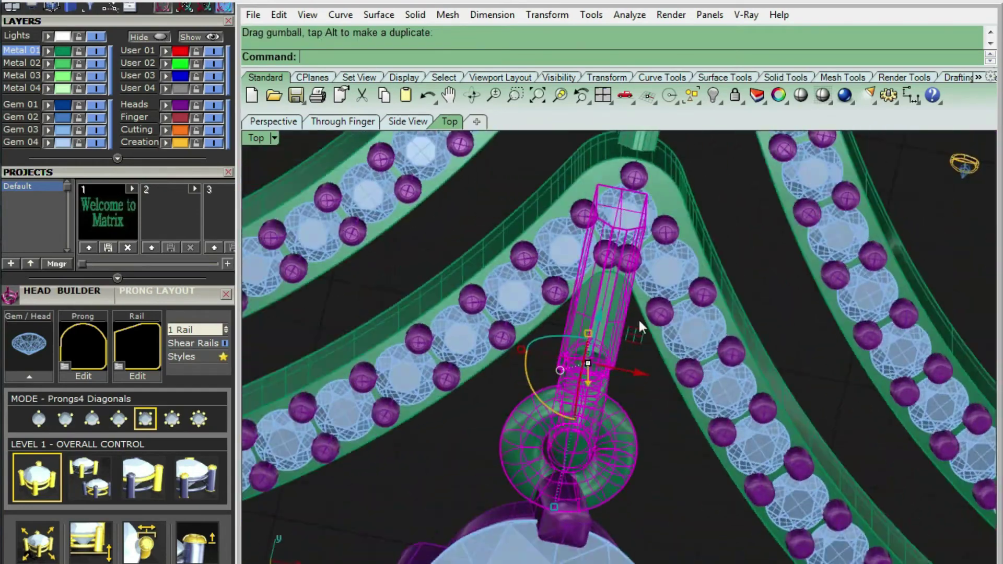
pyautogui.scroll(-4, 574, 292)
# Draw a small circle above the top point, offset it, and pipe it at radius .5 into a jump ring
pyautogui.write('C')
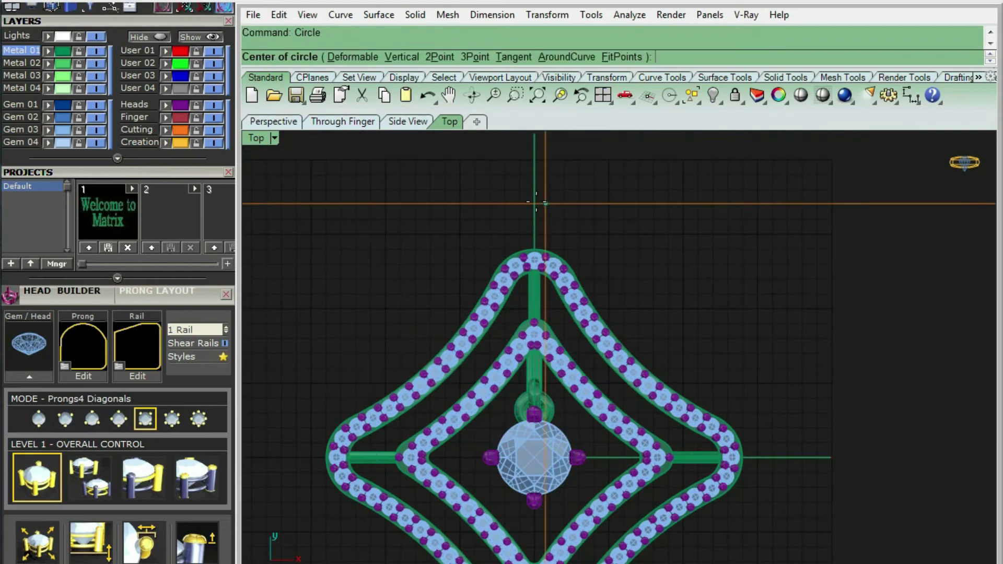
pyautogui.scroll(2, 535, 208)
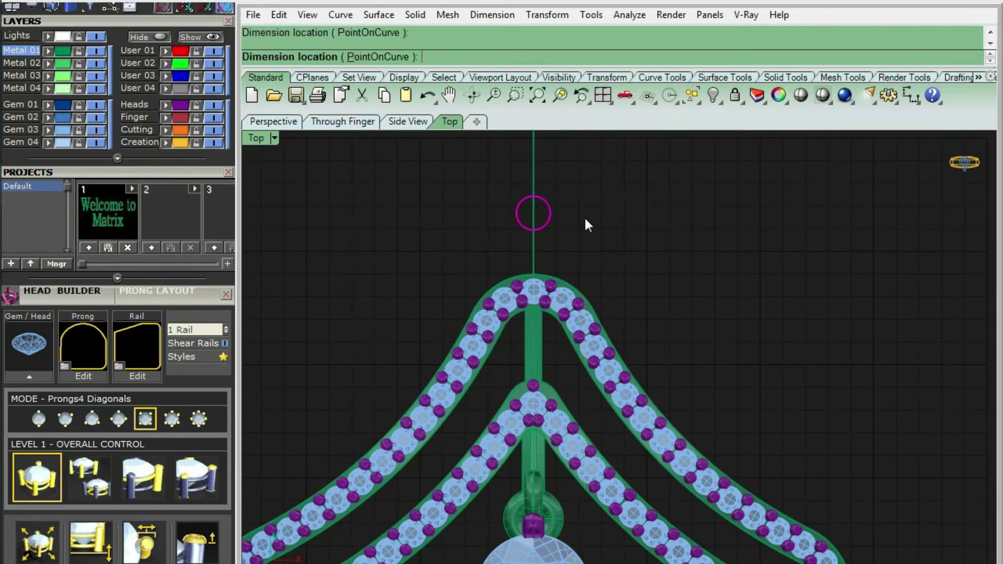
pyautogui.press('Escape')
pyautogui.scroll(2, 587, 241)
pyautogui.write('O')
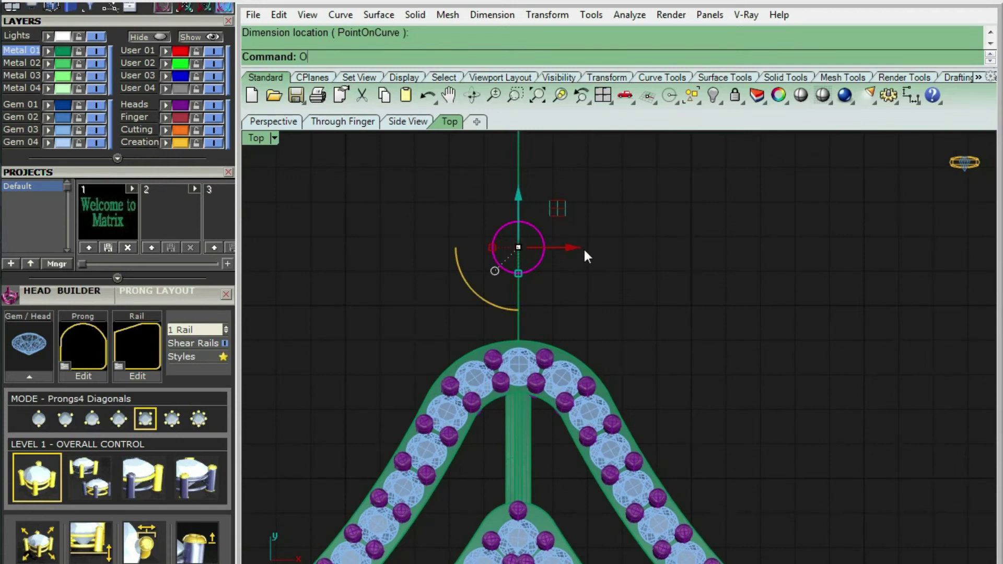
pyautogui.scroll(3, 584, 249)
pyautogui.click(584, 249)
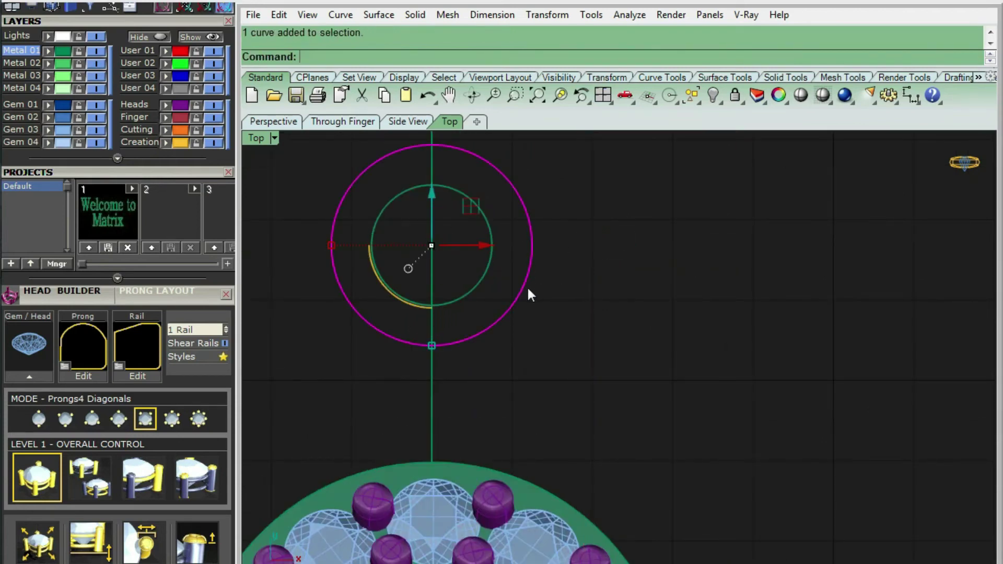
pyautogui.write('P')
pyautogui.press('Return')
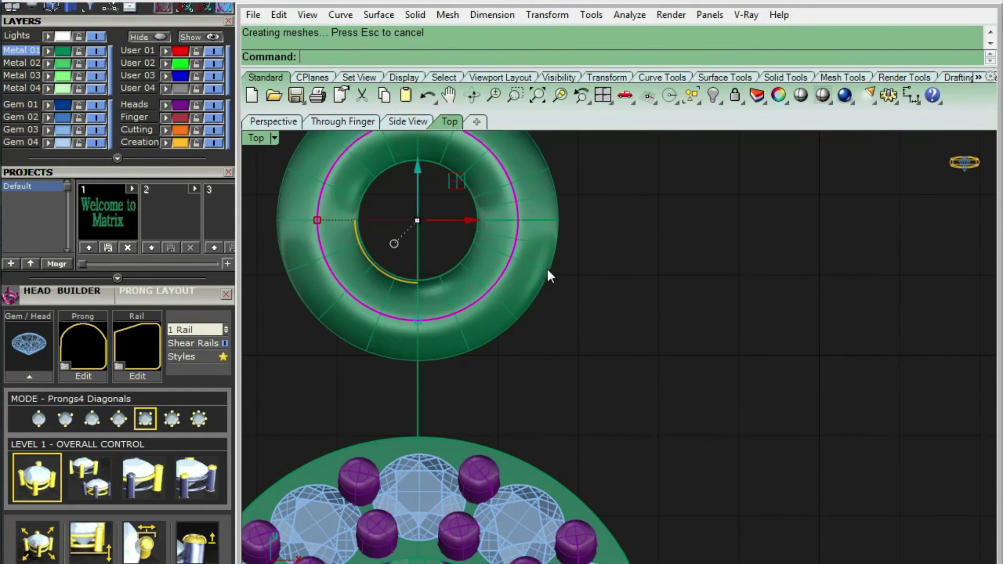
# Delete the construction circles, keeping only the new jump ring
pyautogui.scroll(-8, 416, 236)
pyautogui.scroll(-1, 415, 235)
pyautogui.scroll(2, 416, 234)
pyautogui.moveTo(381, 179); pyautogui.dragTo(600, 306)
pyautogui.scroll(3, 511, 286)
pyautogui.scroll(4, 504, 281)
pyautogui.keyDown('ctrl'); pyautogui.click(504, 281); pyautogui.keyUp('ctrl')
pyautogui.press('Delete')
# Move the jump ring down toward the outer band, working in the Right view
pyautogui.click(504, 281)
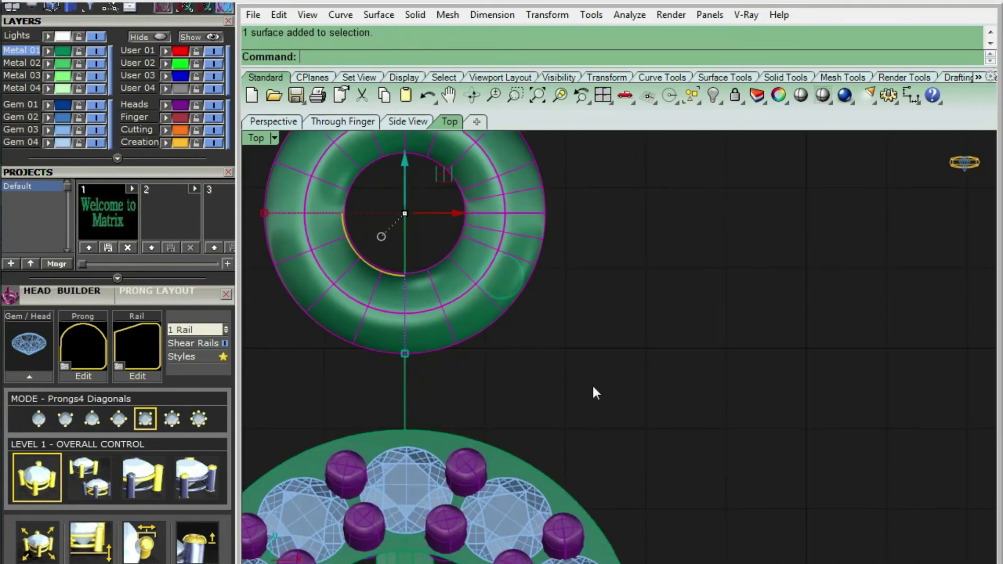
pyautogui.moveTo(591, 383); pyautogui.dragTo(582, 268, button='right')
pyautogui.write('M')
pyautogui.press('Return')
pyautogui.click(596, 260)
pyautogui.hotkey('ctrl', 'F3')
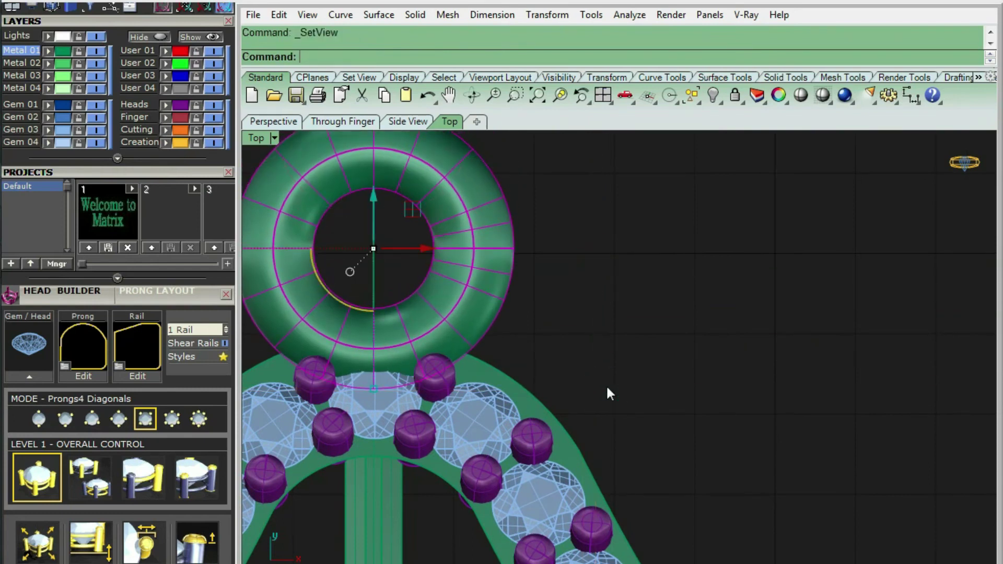
pyautogui.scroll(2, 562, 342)
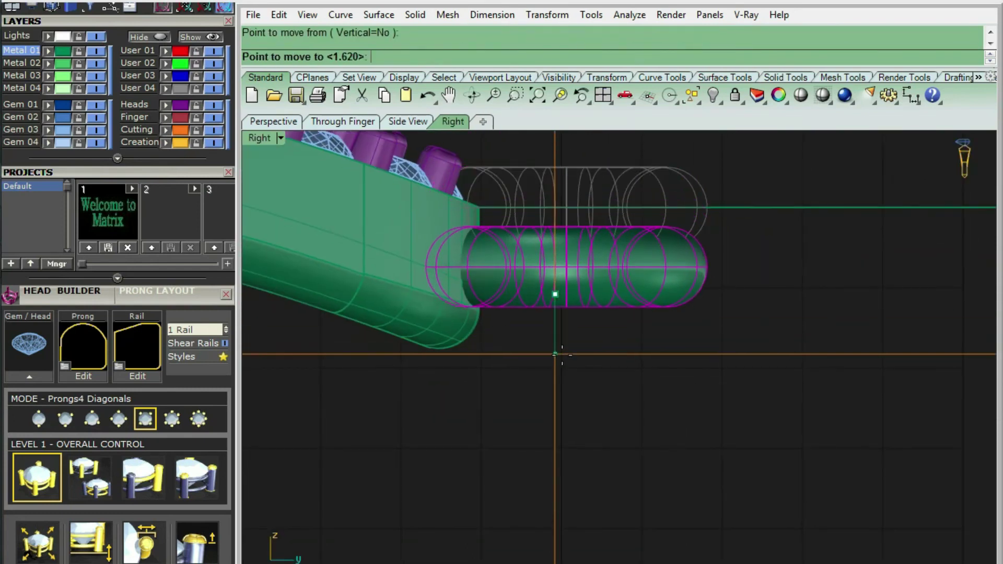
# Drop the jump ring at its new height and return to the full top view
pyautogui.click(568, 383)
pyautogui.hotkey('ctrl', 'F1')
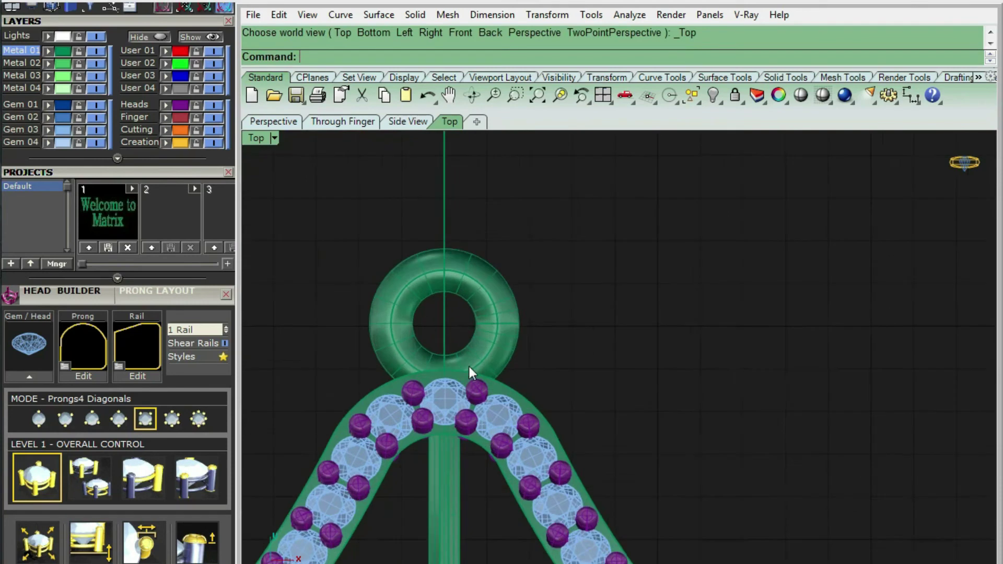
pyautogui.click(475, 370)
pyautogui.hotkey('ctrl', 'shift', 'e')
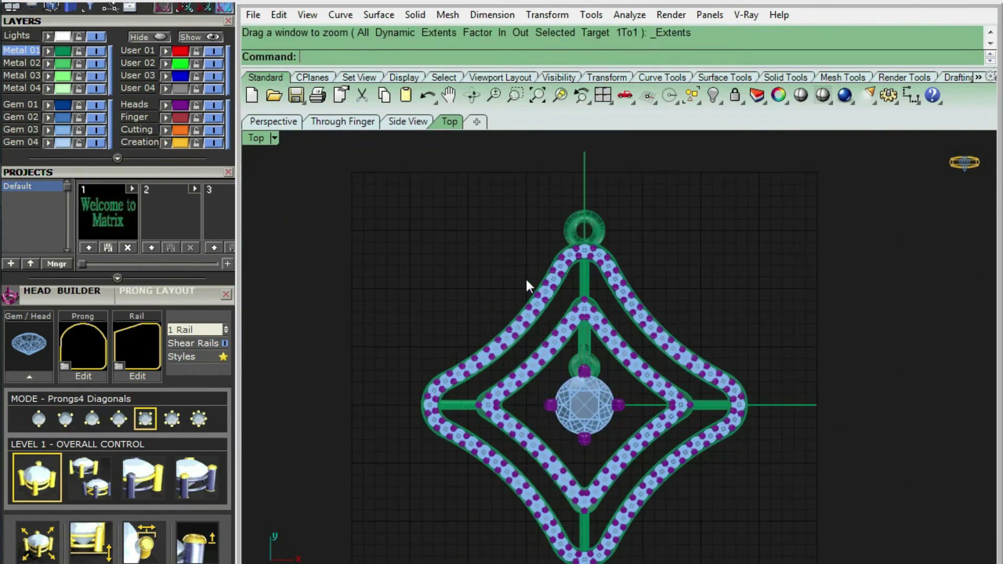
# Import the bail from loop.3dm in the Downloads folder
pyautogui.write('import')
pyautogui.press('Return')
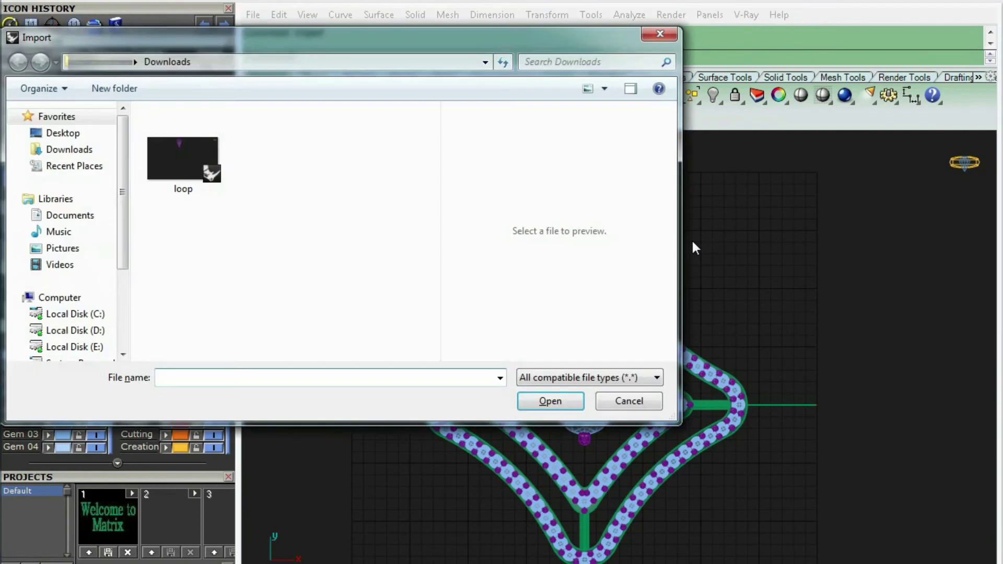
pyautogui.doubleClick(182, 178)
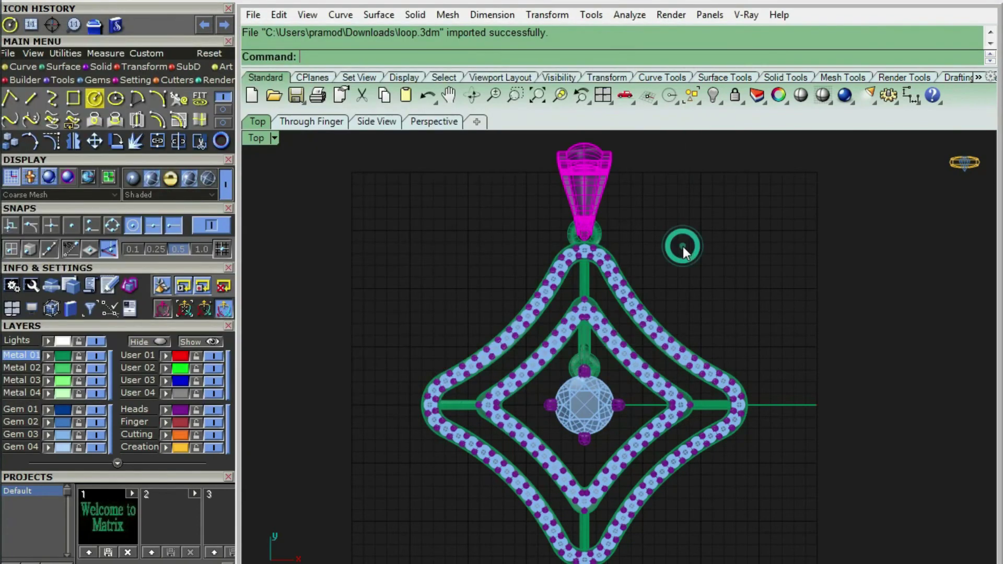
pyautogui.write('Shade')
# Orbit the shaded pendant, then frame the whole piece in the Top view
pyautogui.moveTo(673, 241)
pyautogui.mouseDown(button='right')
pyautogui.moveTo(555, 256)
pyautogui.moveTo(733, 366)
pyautogui.moveTo(698, 305)
pyautogui.moveTo(523, 357)
pyautogui.moveTo(610, 454)
pyautogui.mouseUp(button='right')
pyautogui.write('Shade')
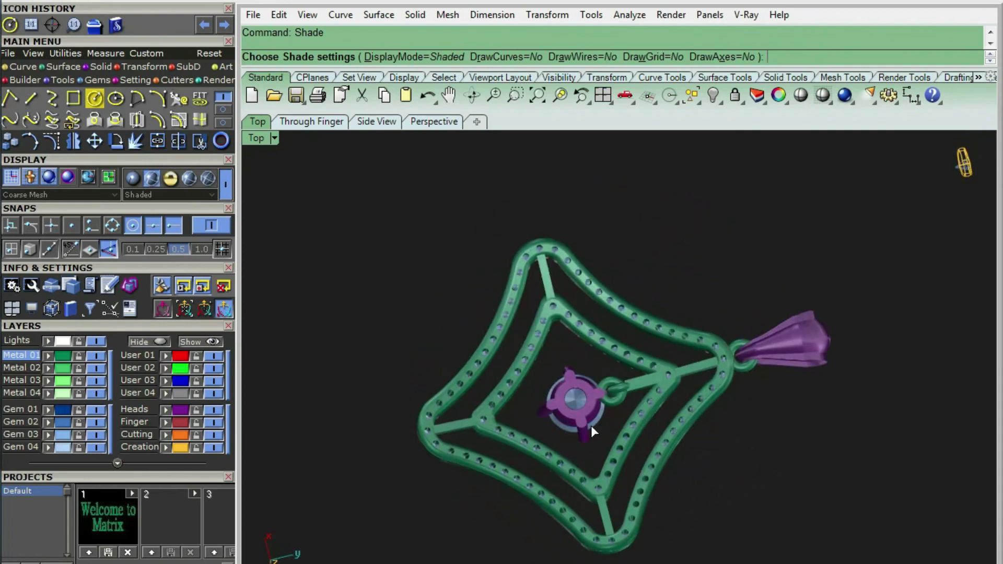
pyautogui.hotkey('ctrl', 'F1')
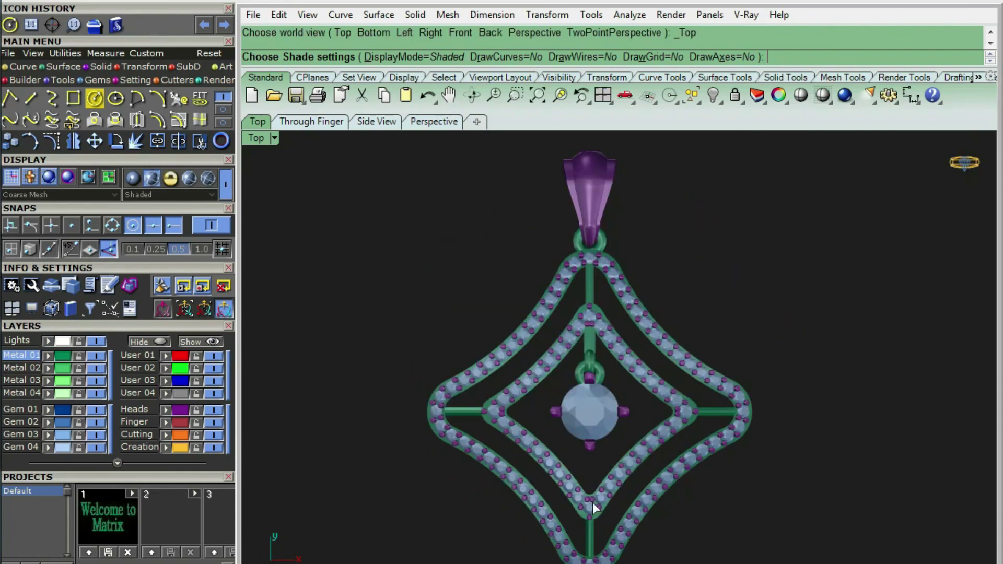
pyautogui.hotkey('ctrl', 'alt', 'e')
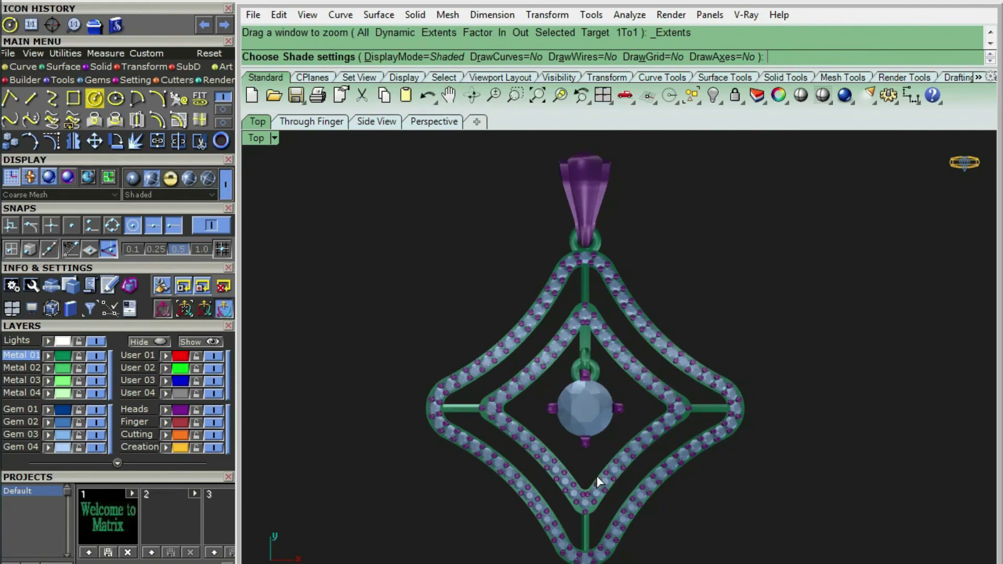